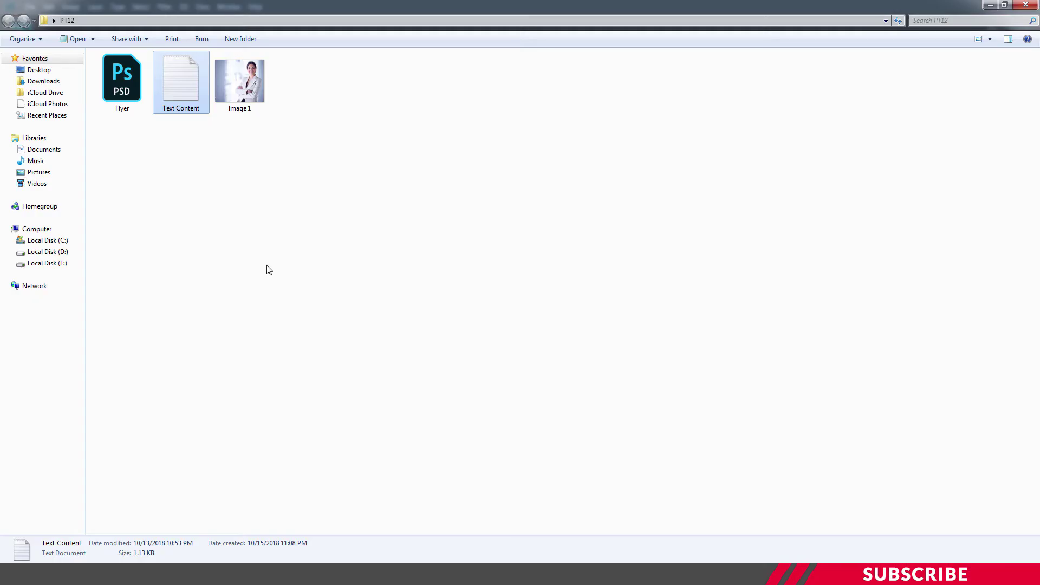
- Open Flyer.psd from the PT12 folder in Photoshop
click(129, 80)
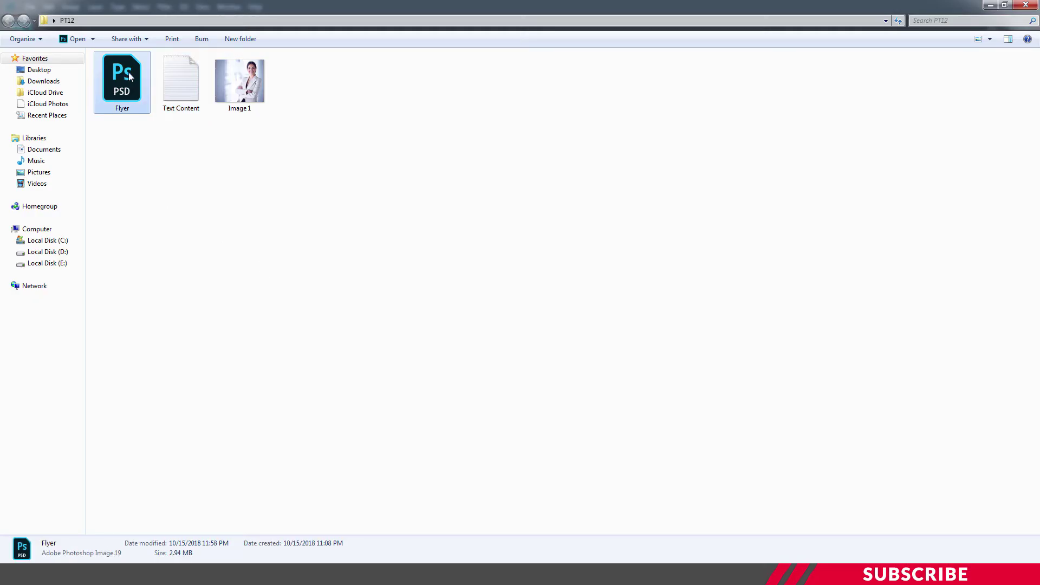
double_click(128, 73)
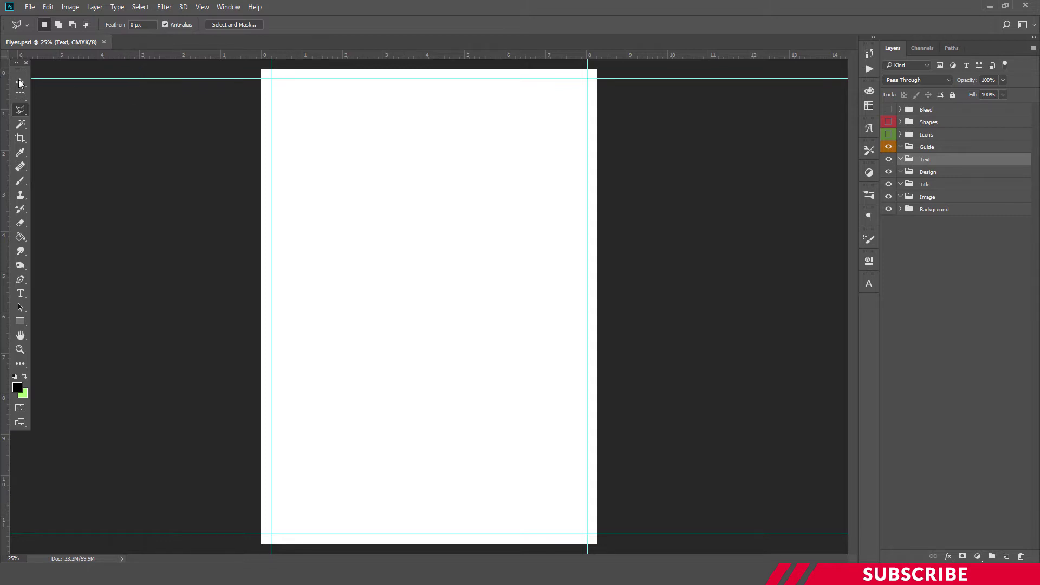
- Choose the Move tool and open Image 1 with Adobe Photoshop CC 2018
click(20, 82)
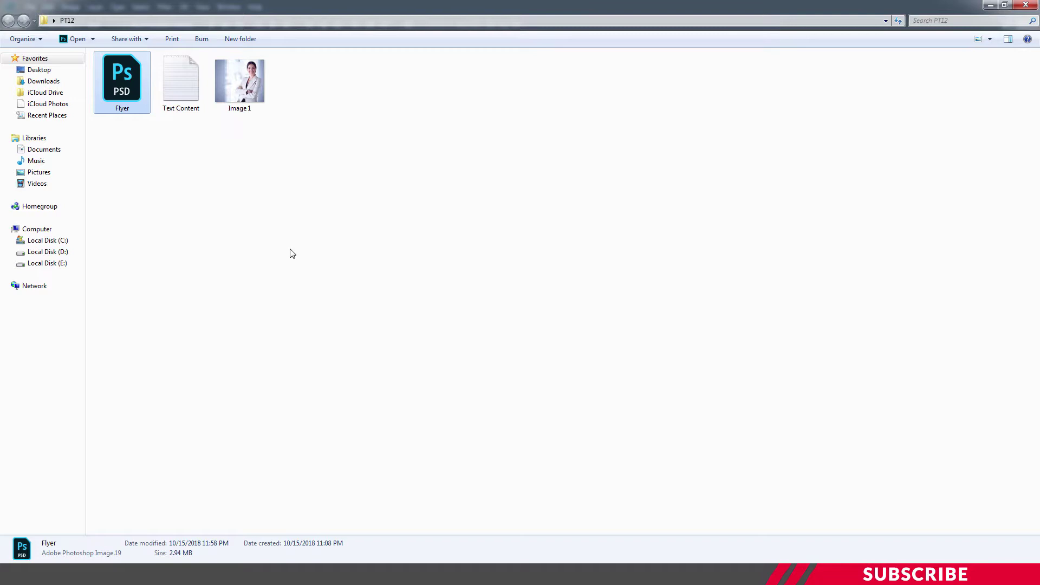
click(292, 253)
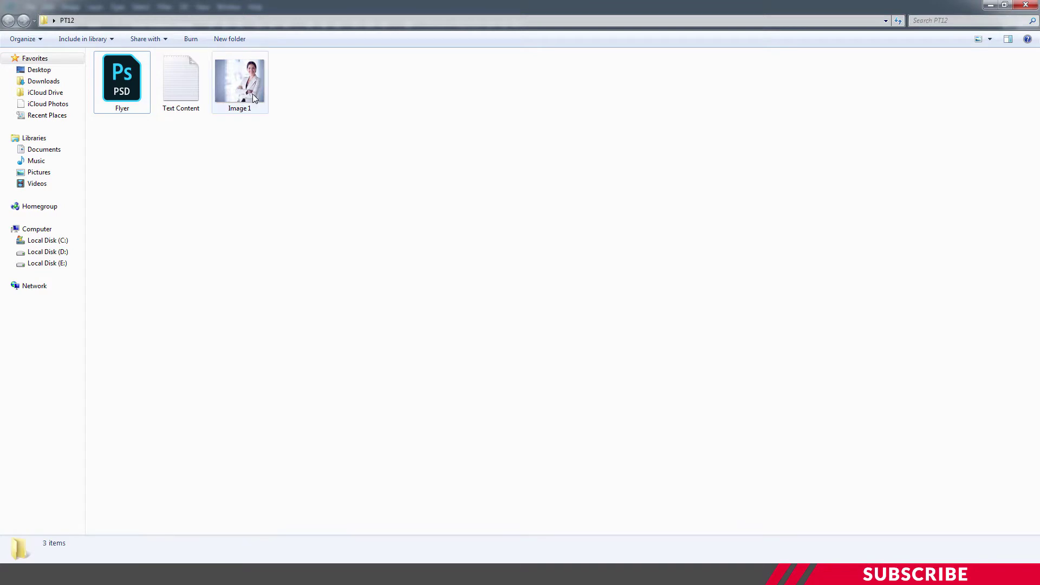
click(253, 86)
right_click(253, 89)
mouse_move(286, 184)
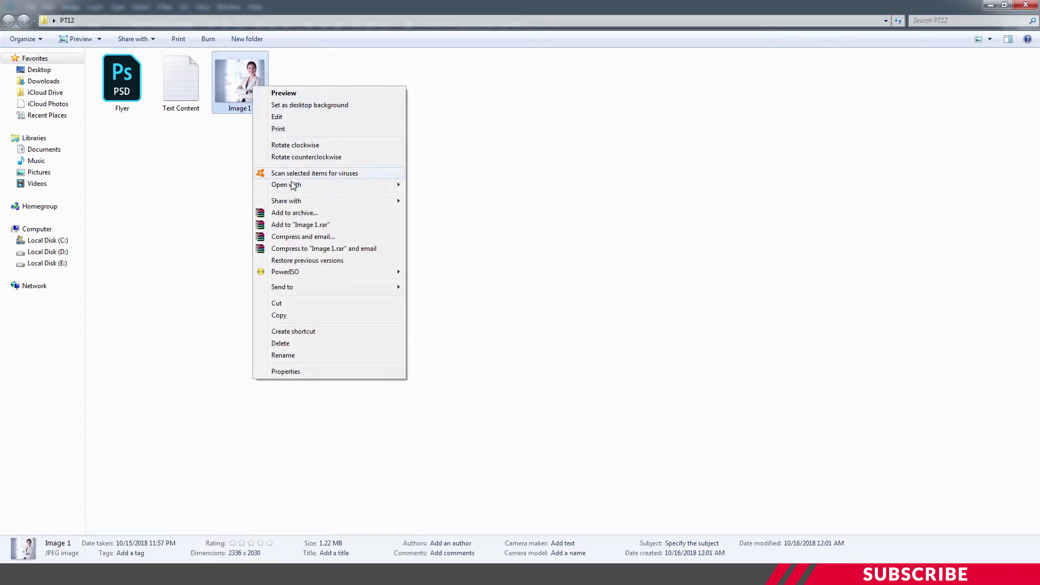
click(443, 185)
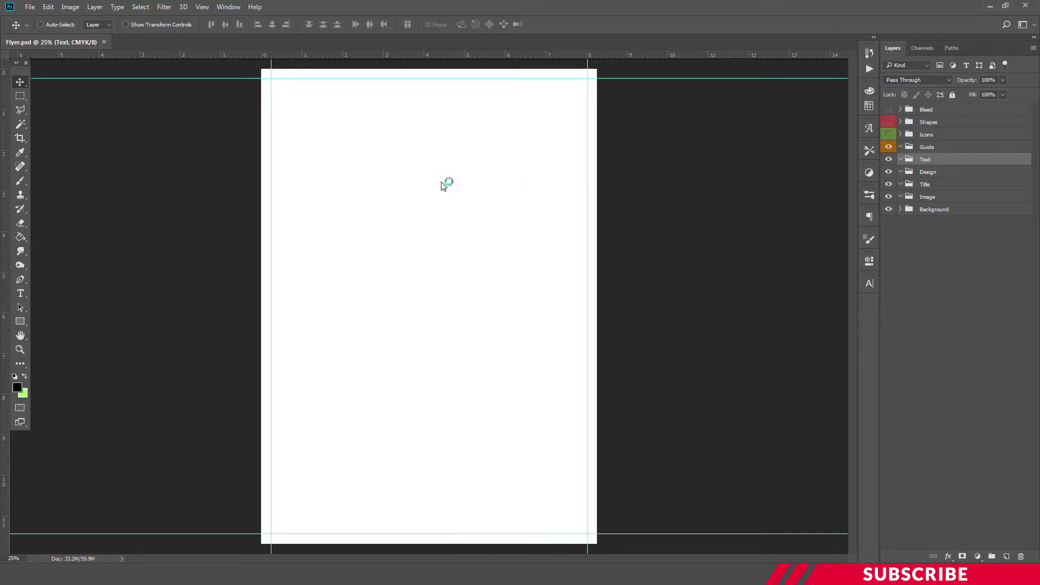
- Place Image 1 into the Image group of Flyer.psd, aligned to the top-left guides
mouse_move(168, 45)
mouse_down()
mouse_move(181, 99)
mouse_move(513, 105)
mouse_move(390, 133)
mouse_up()
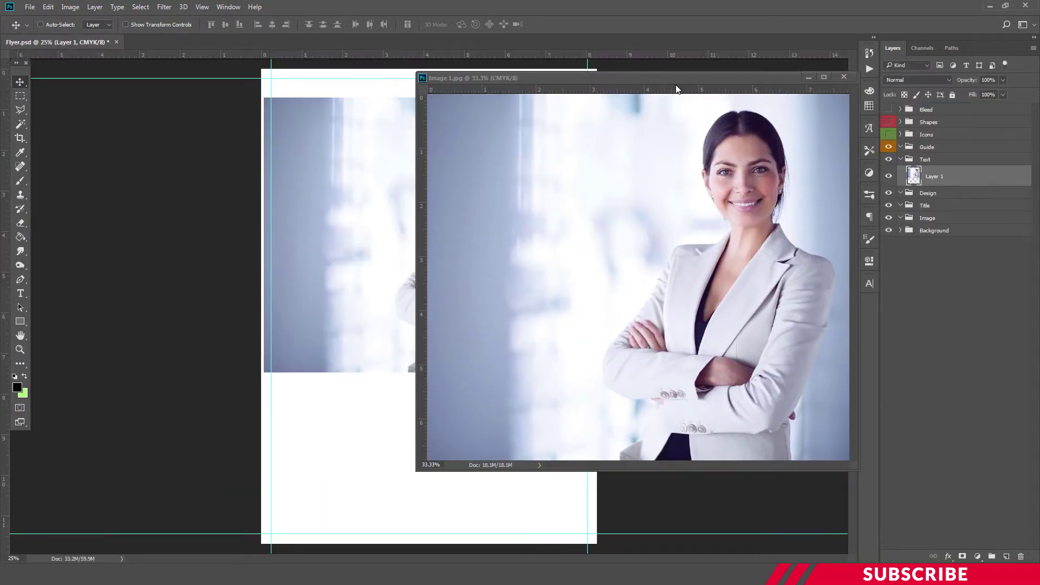
click(843, 77)
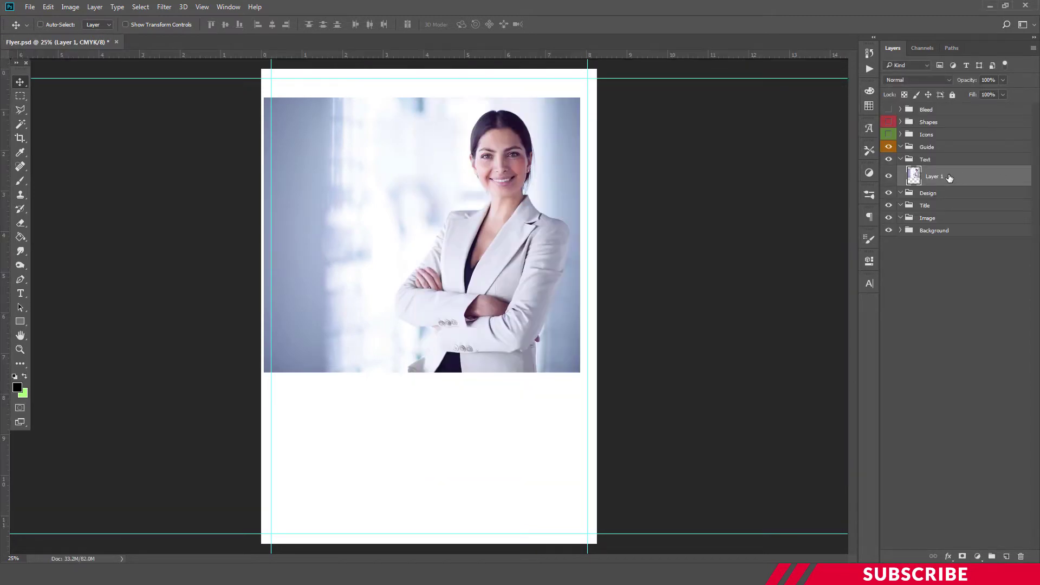
drag(949, 177, 933, 216)
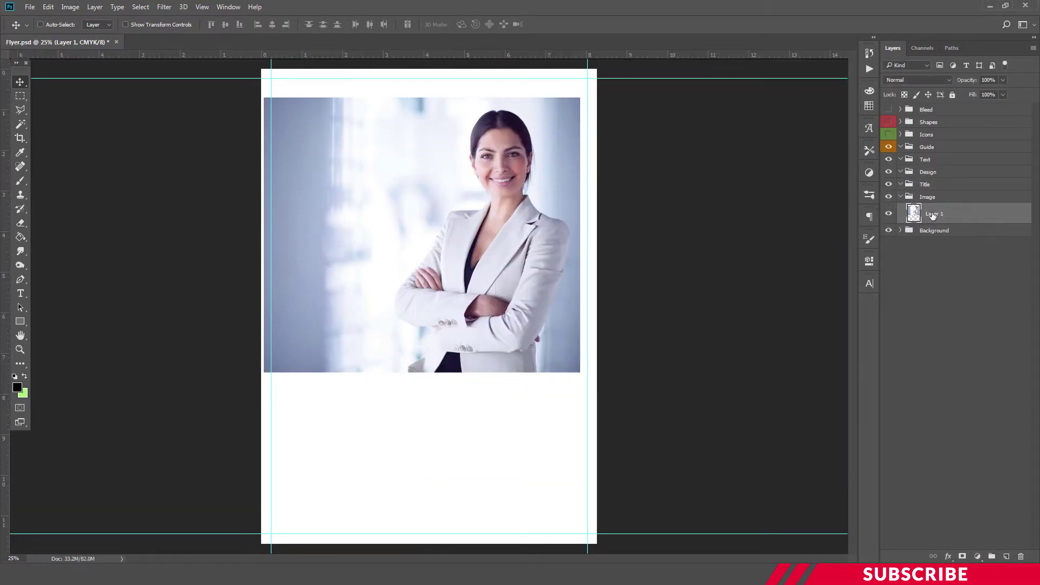
mouse_move(459, 212)
mouse_down()
mouse_move(476, 202)
mouse_move(466, 198)
mouse_up()
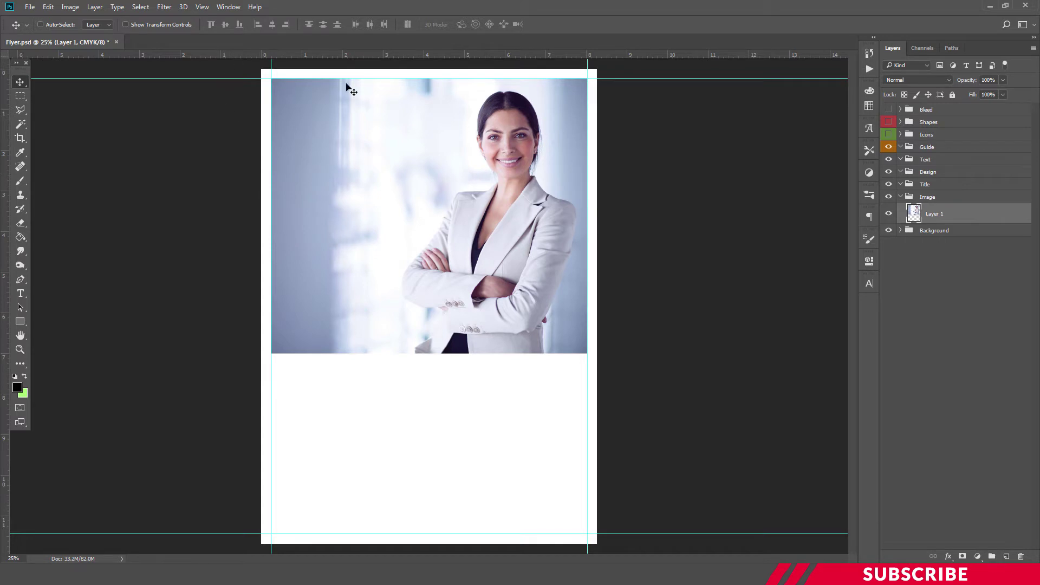
- Check the guide view options without changes and select the Design group
click(203, 8)
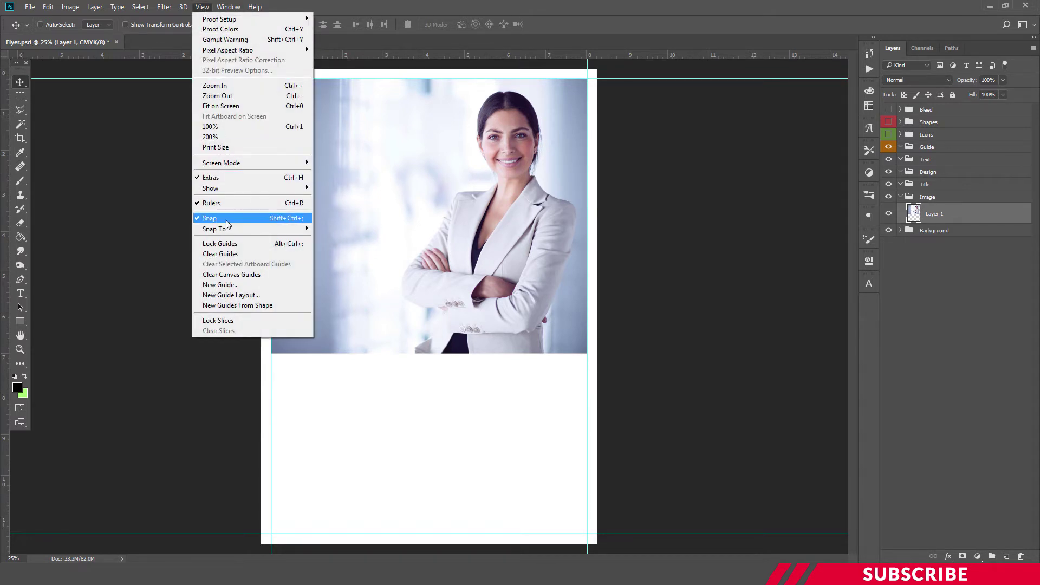
mouse_move(210, 188)
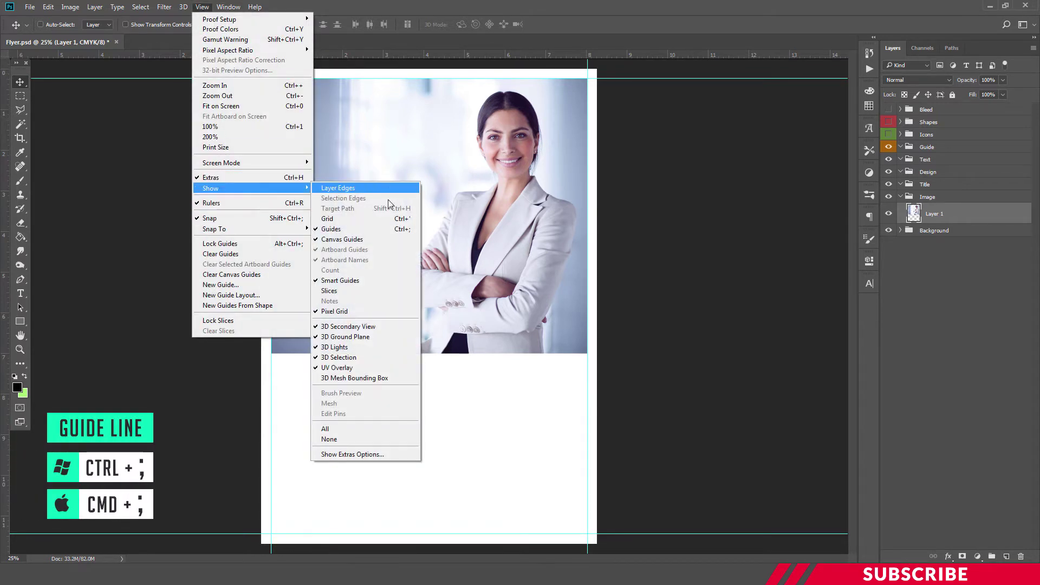
click(433, 212)
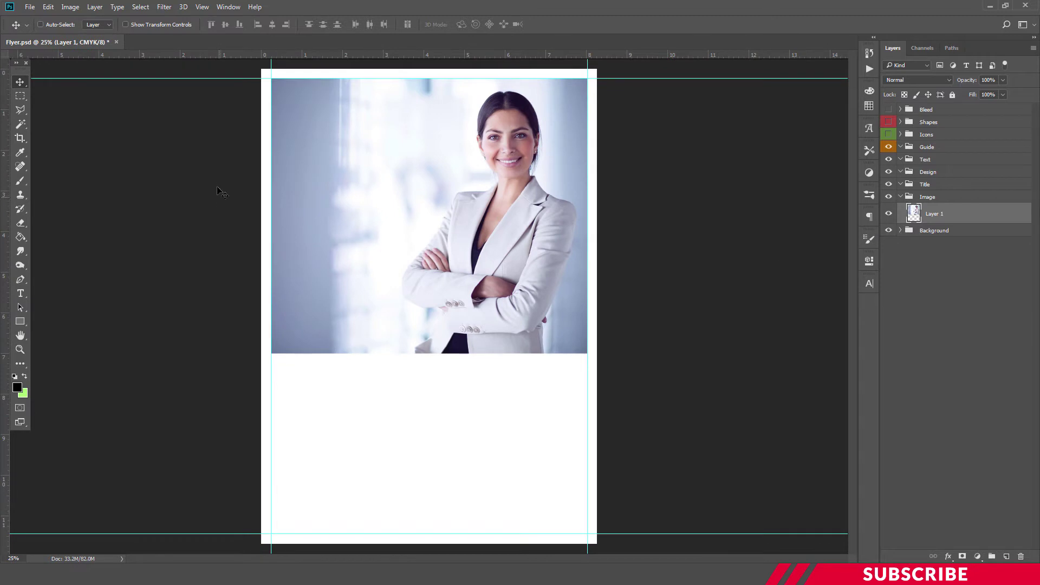
click(928, 174)
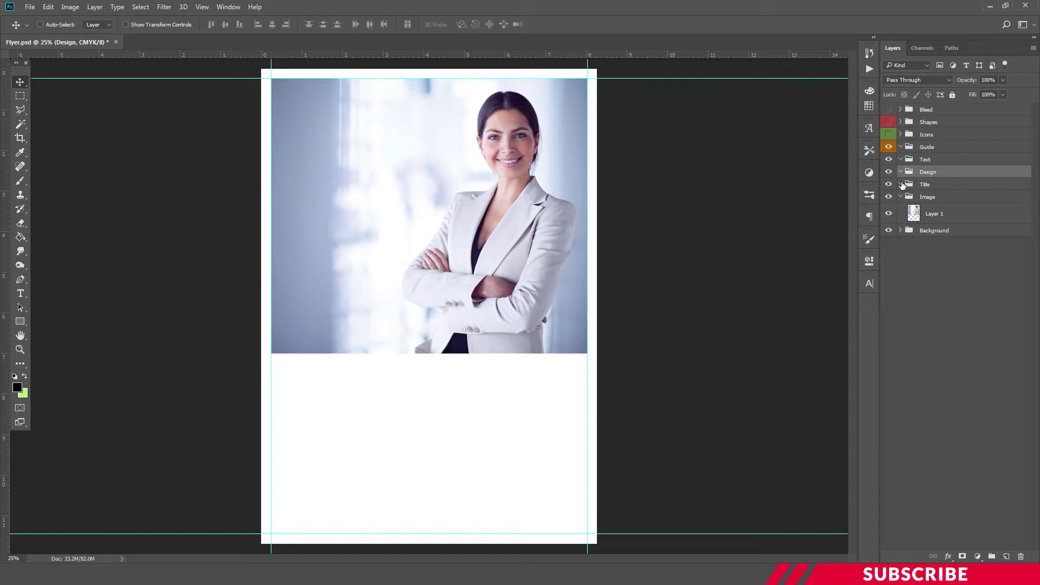
- Add a new layer in Design and set the foreground colour to #5bc8eb
click(1006, 557)
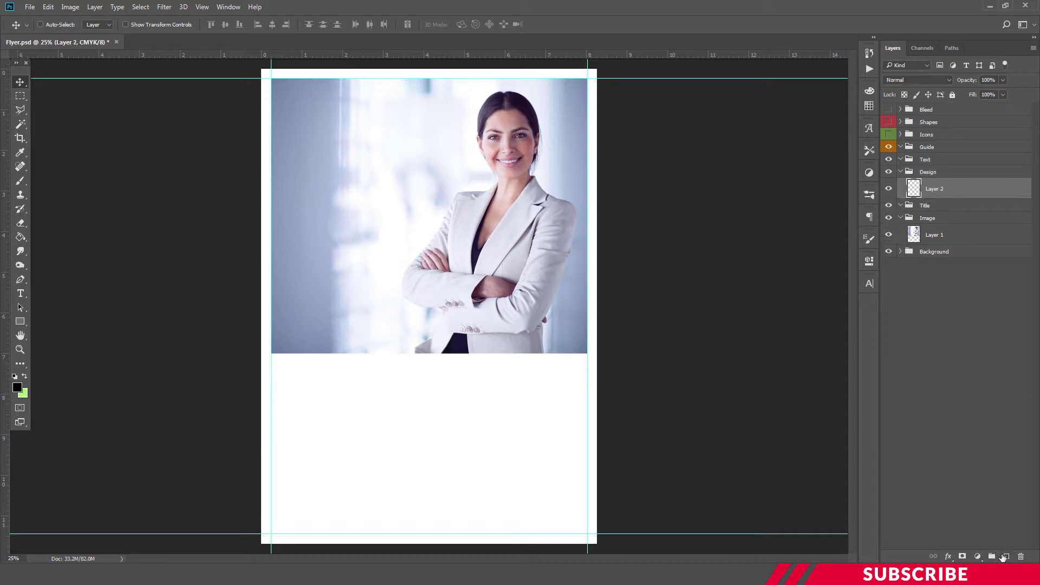
click(17, 388)
click(937, 473)
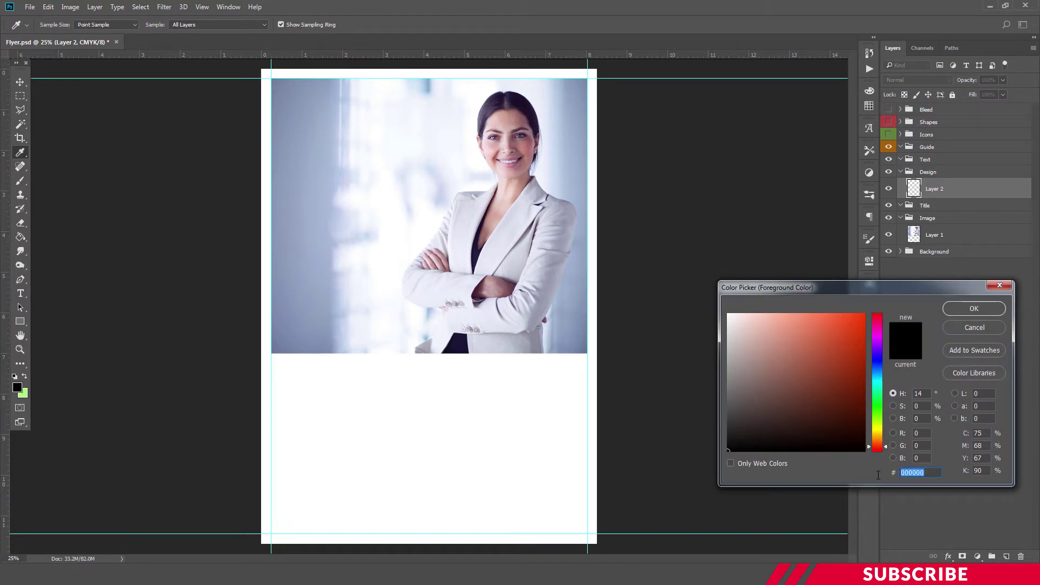
text(5bc8eb)
key(Return)
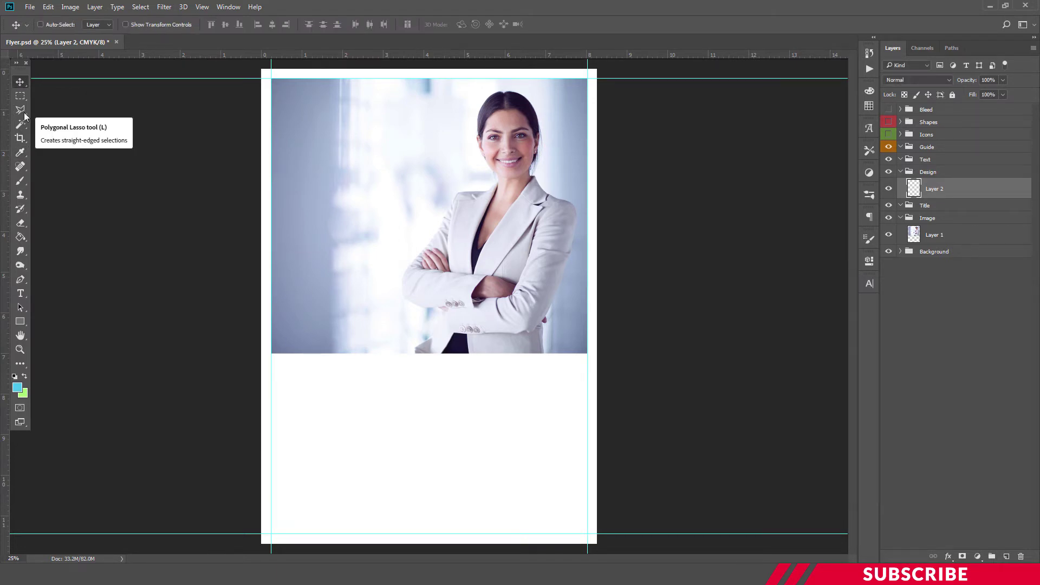
- Make a Polygonal Lasso selection of the lower area with a slanted top edge
click(24, 113)
right_click(20, 110)
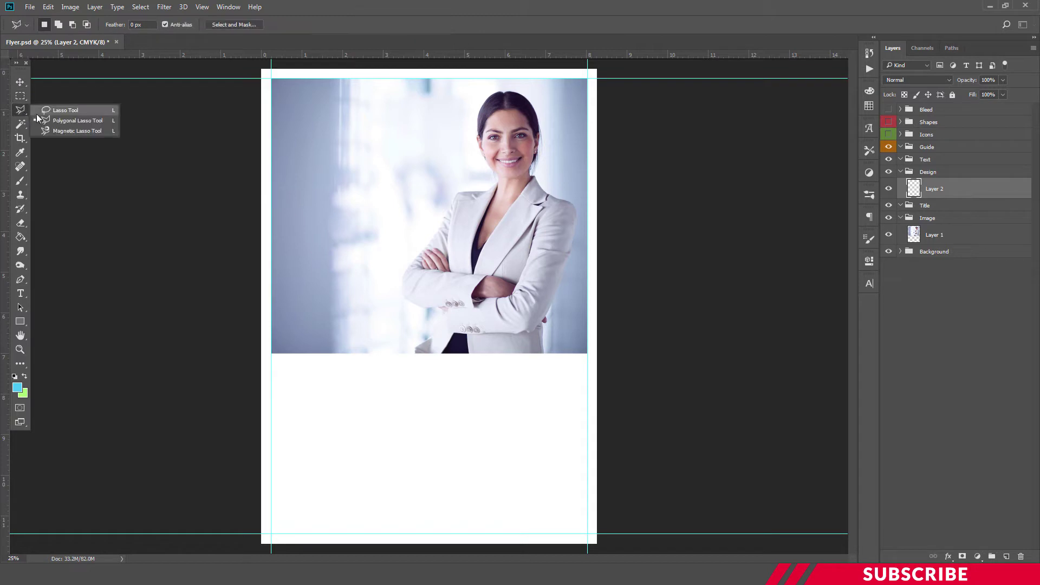
click(48, 120)
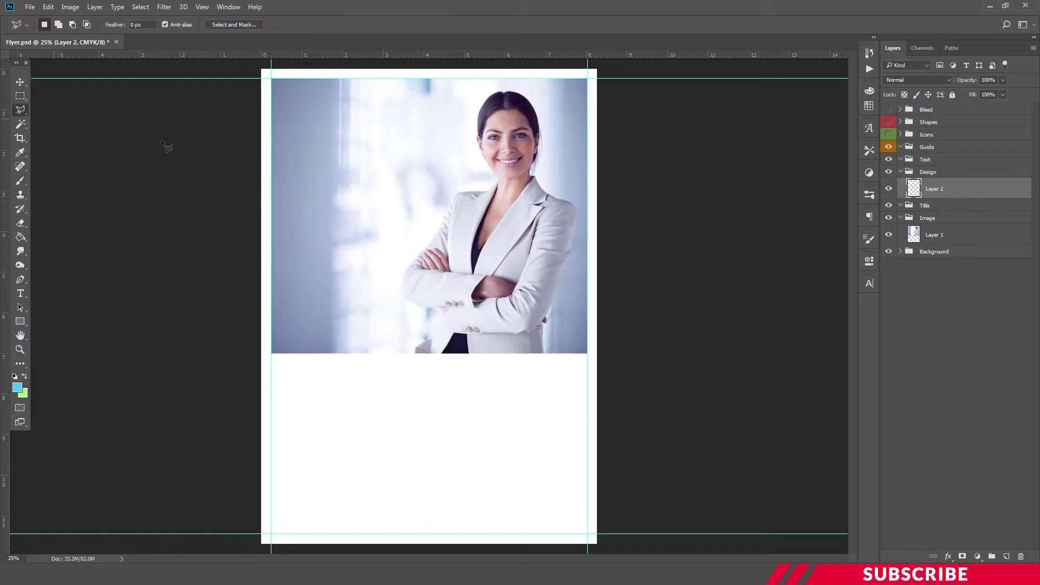
click(272, 287)
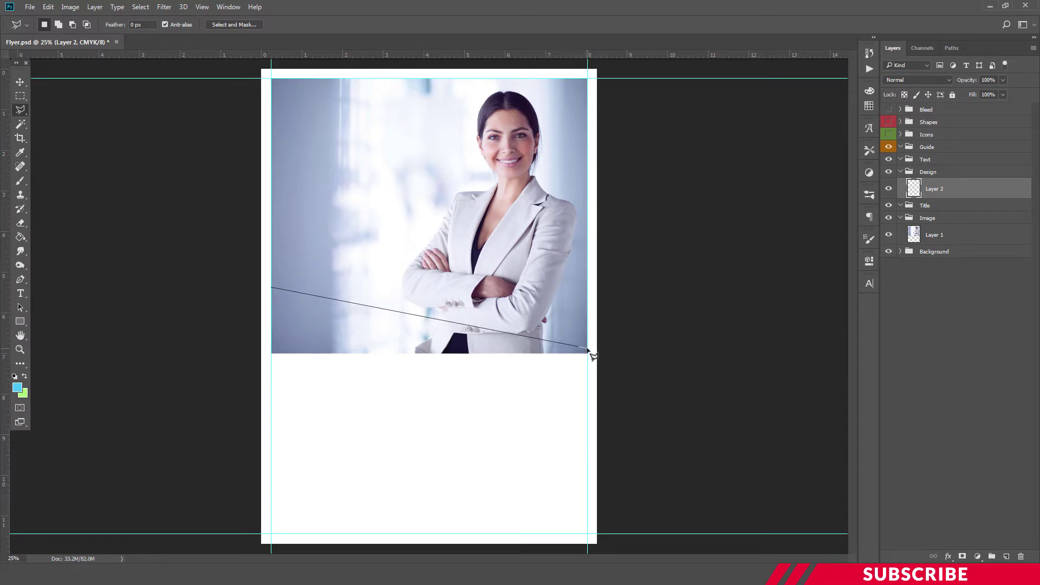
click(588, 350)
click(587, 534)
click(271, 534)
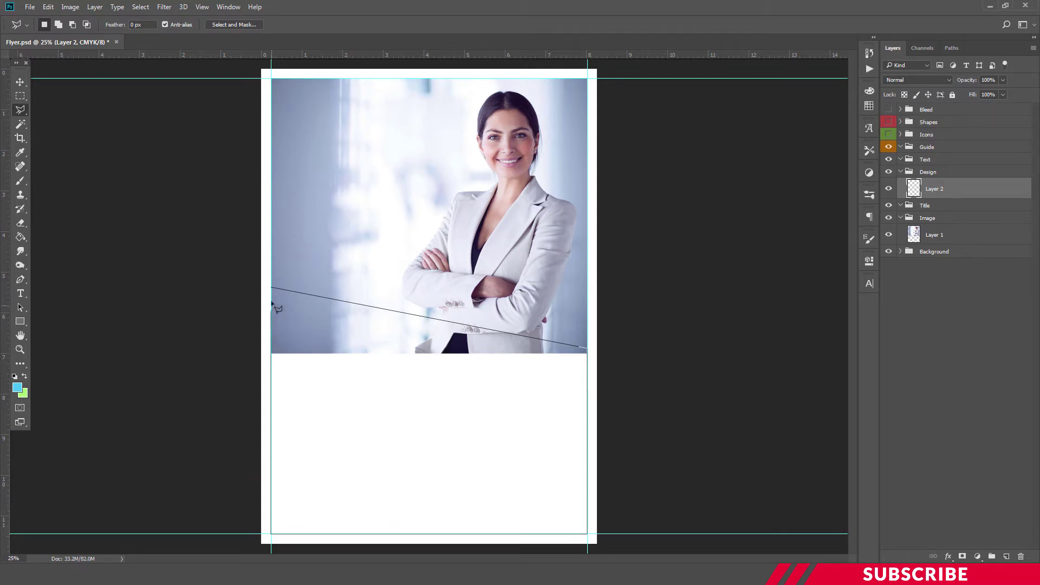
click(272, 288)
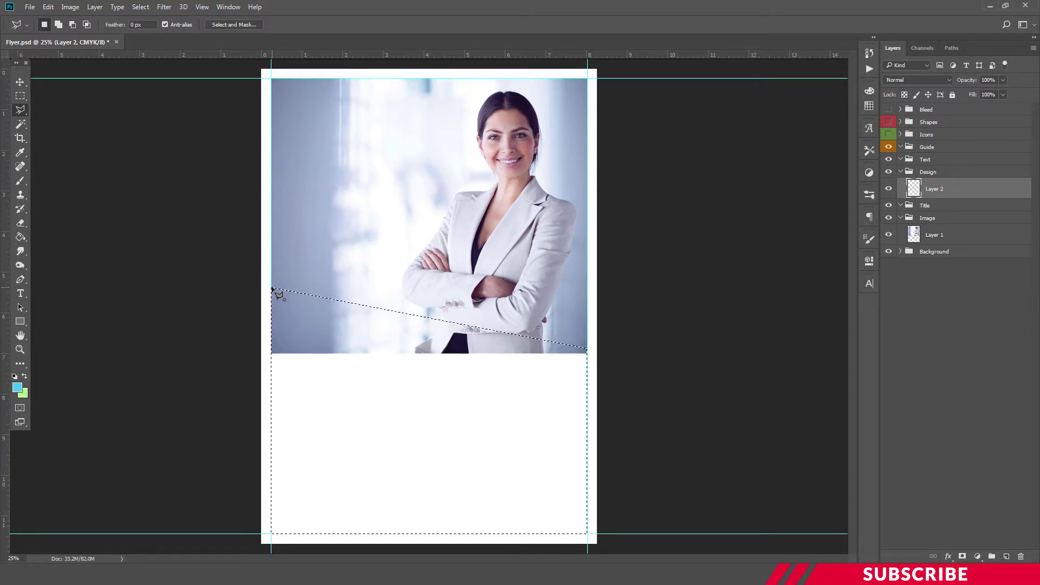
- Fill the selection with cyan, deselect, rename the layer Shape 1, and add a new layer
key(alt+BackSpace)
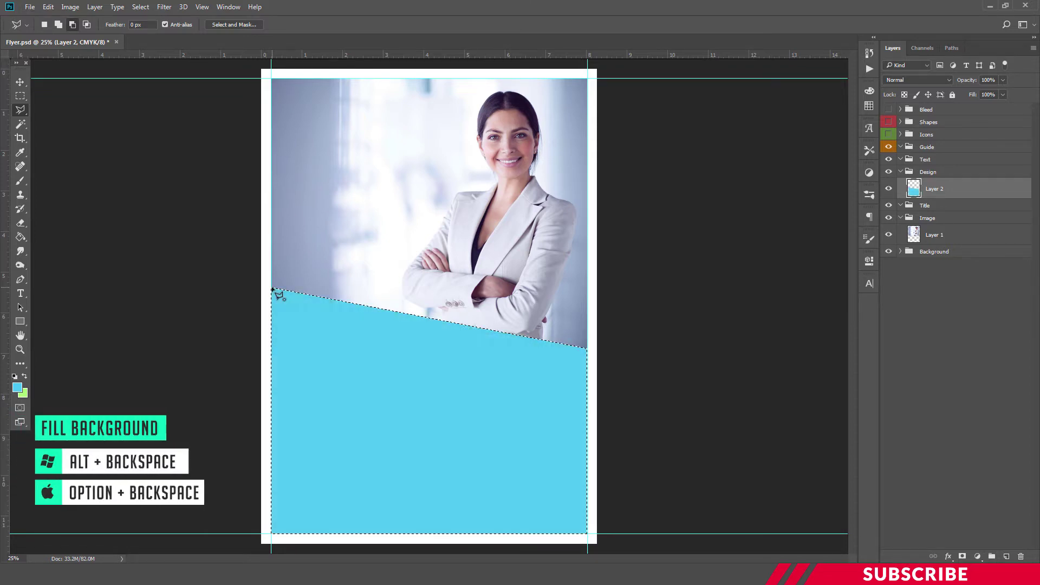
key(ctrl+d)
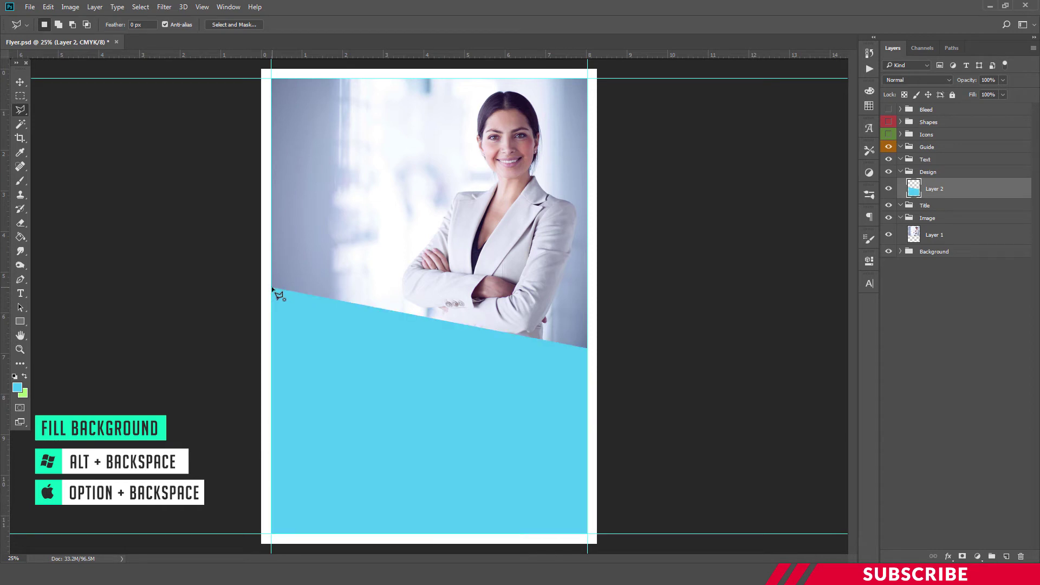
double_click(936, 189)
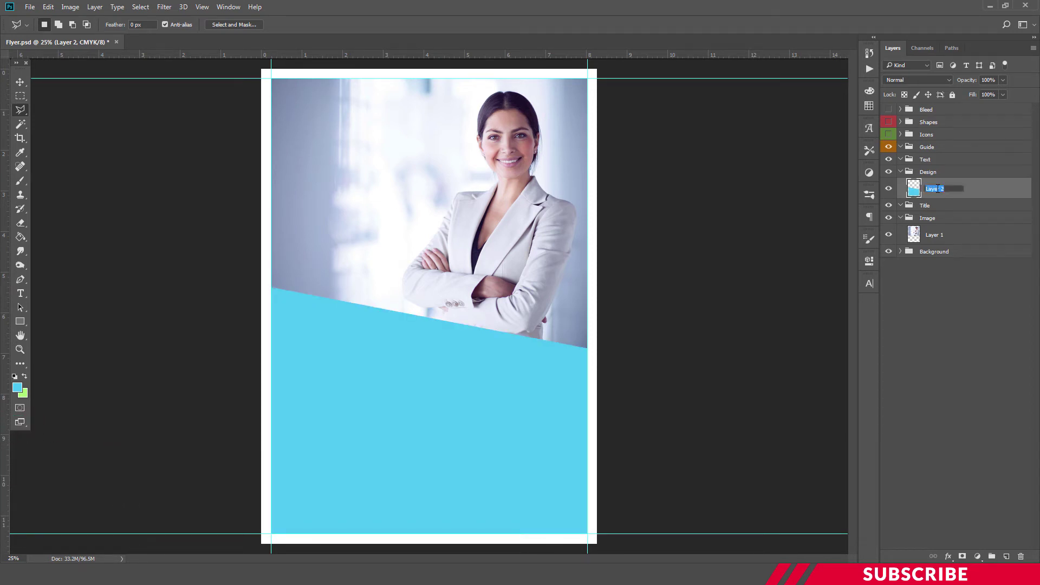
text(Shape 1)
key(Return)
click(1007, 556)
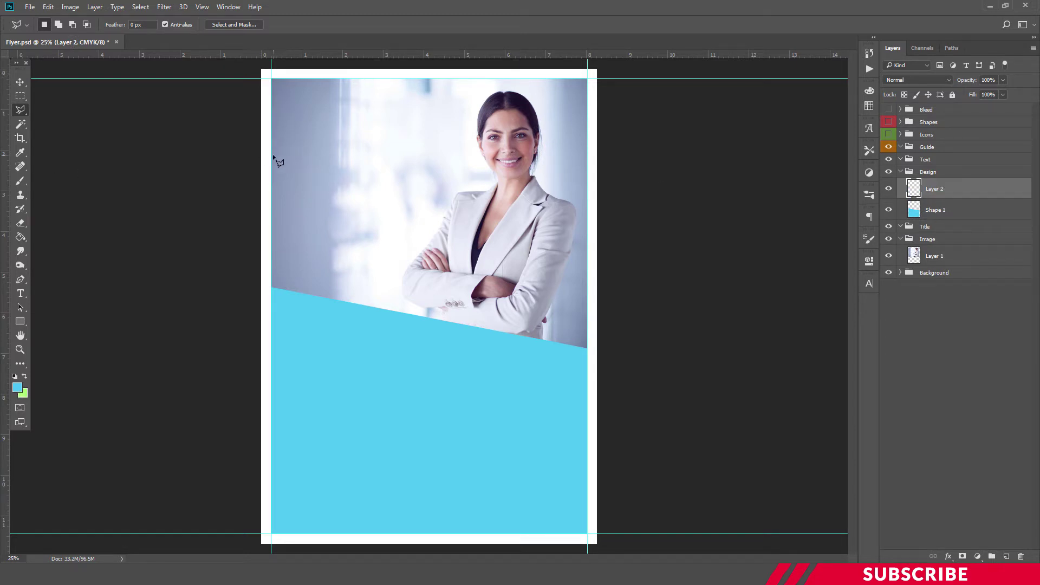
- Lasso a triangle in the page's top-left corner and fill it with cyan #5bc8eb
right_click(24, 114)
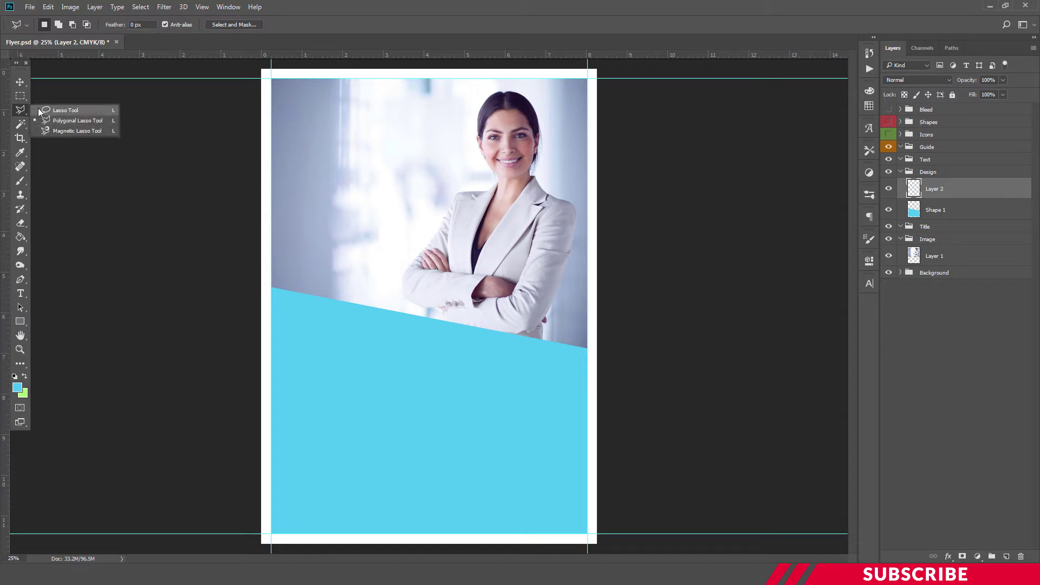
click(48, 121)
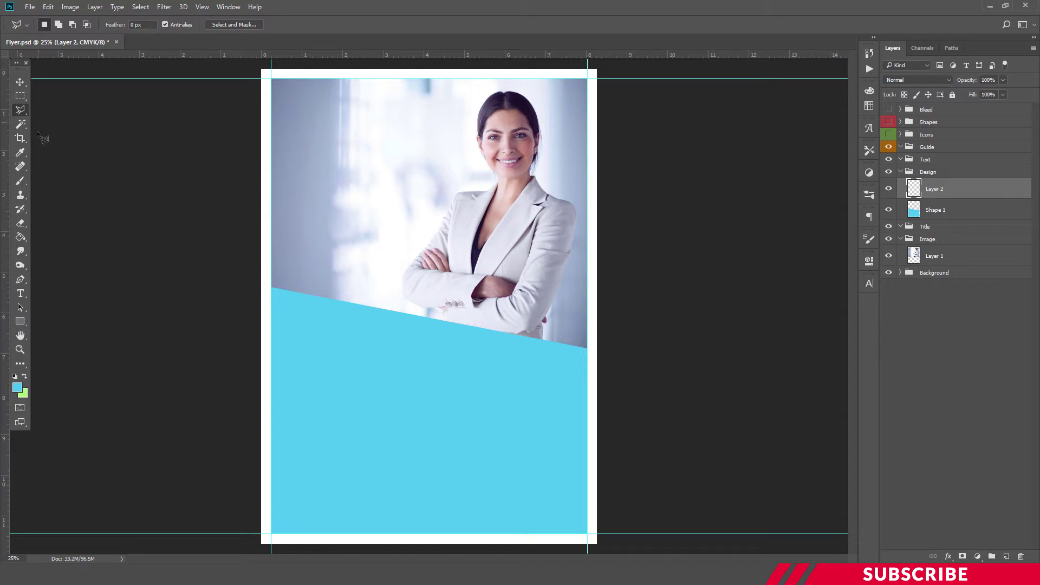
click(271, 168)
click(363, 79)
click(271, 78)
click(272, 169)
key(alt+BackSpace)
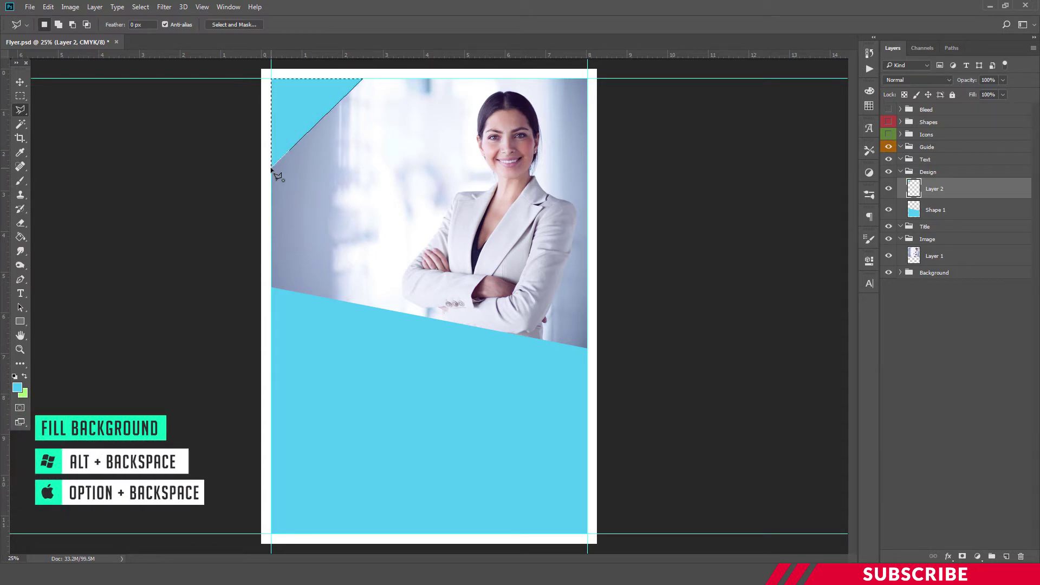
key(ctrl+d)
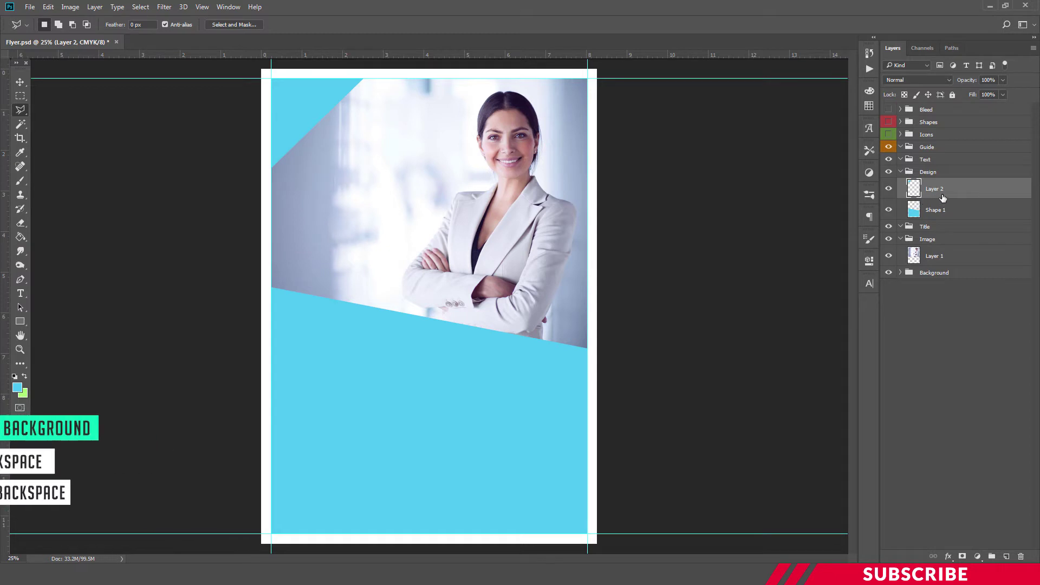
- Duplicate the triangle layer and name the two layers Shape 2 and Shape 3
key(ctrl+j)
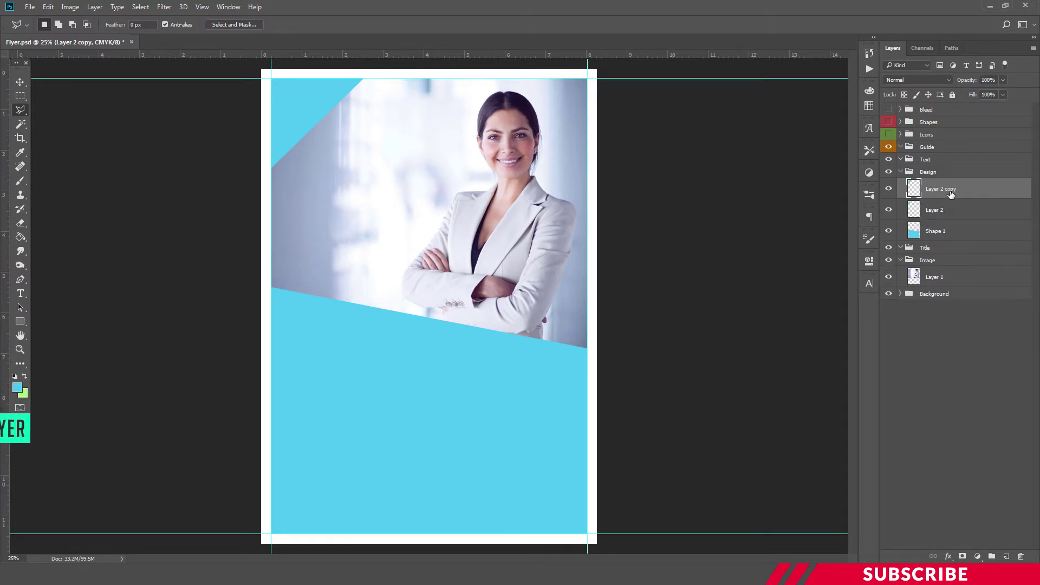
double_click(935, 211)
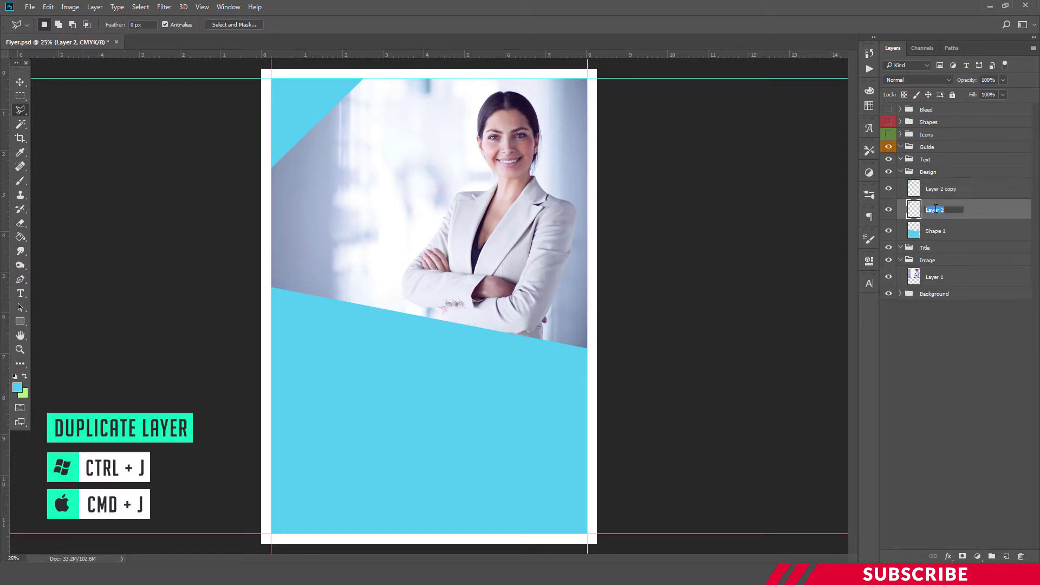
text(Shape)
double_click(943, 189)
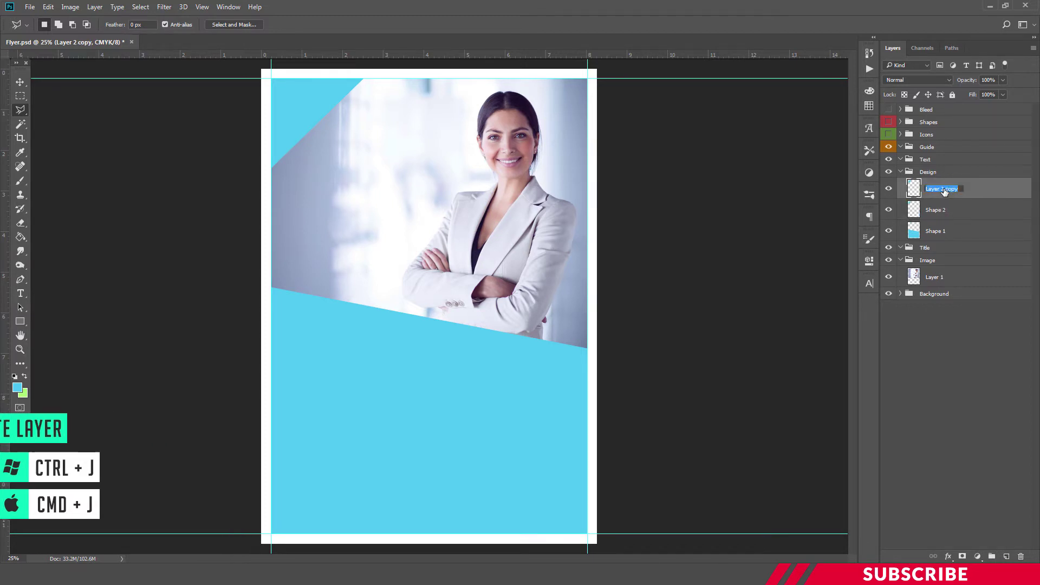
text(Shape)
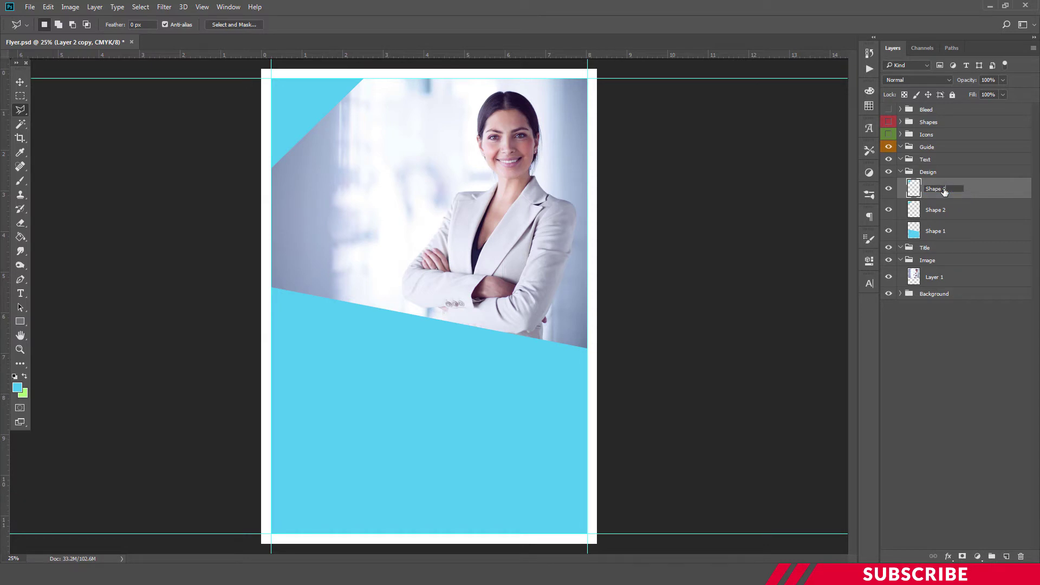
text( 3)
key(Return)
- Set Shape 2 to 60% opacity and shift Shape 3 up and left
click(954, 212)
click(993, 79)
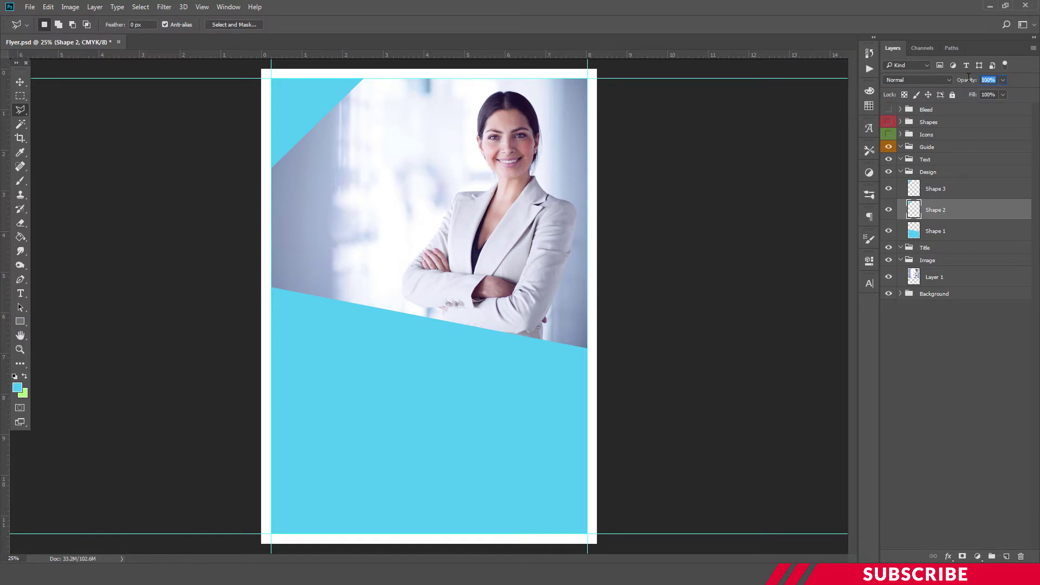
text(60)
click(941, 196)
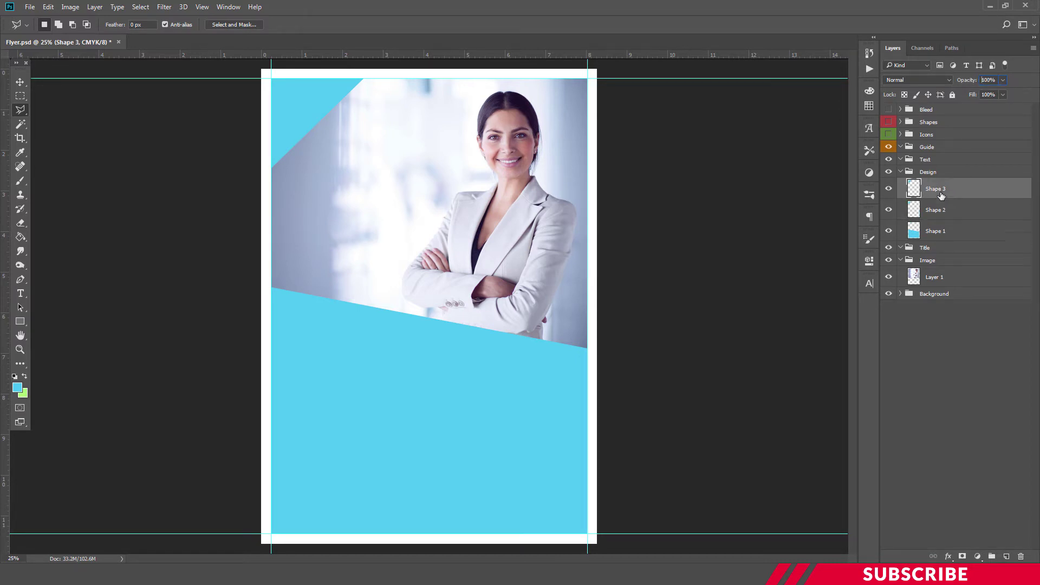
click(20, 82)
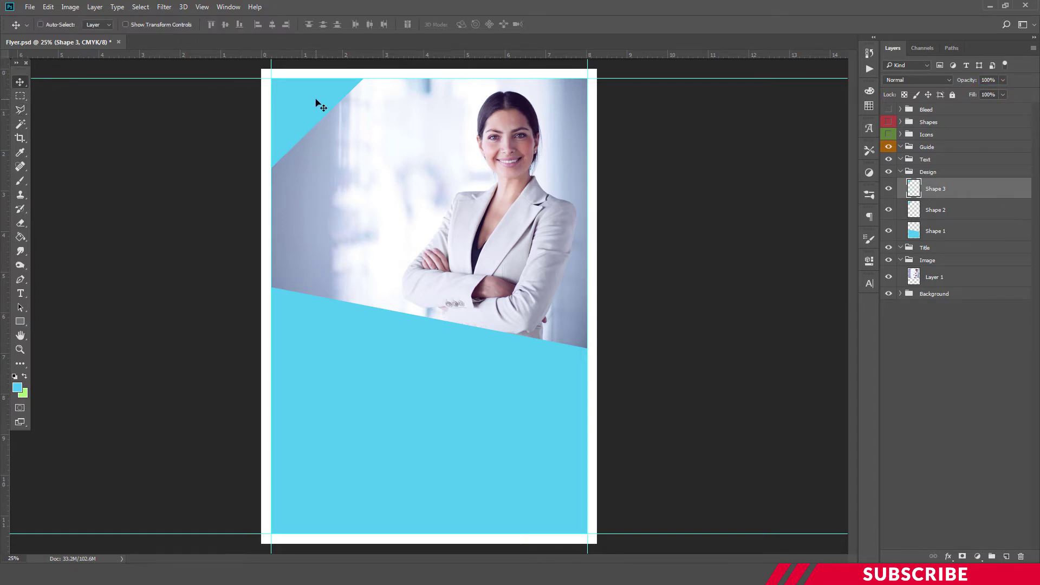
drag(316, 100, 307, 88)
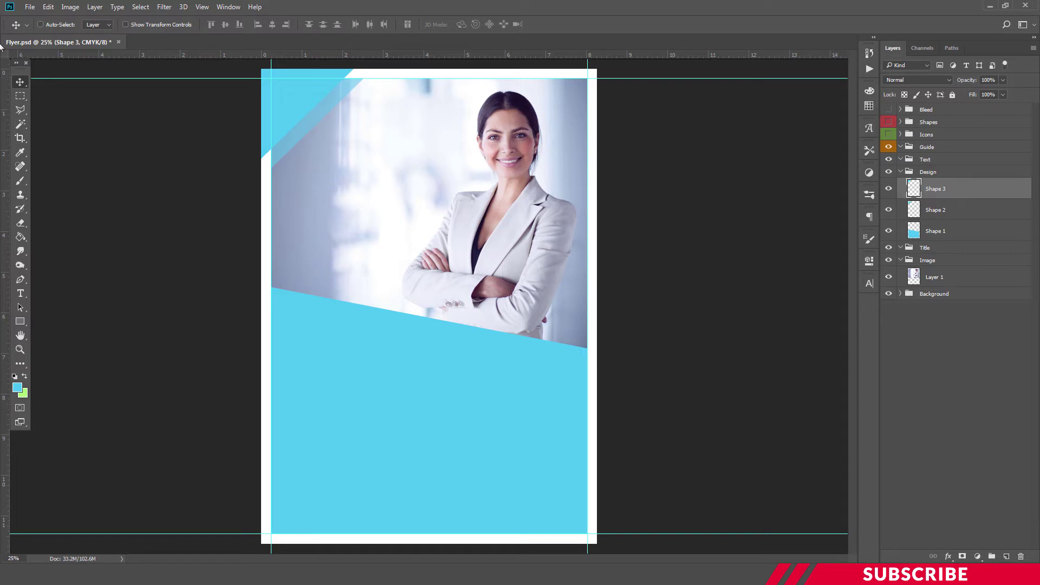
- Delete Shape 3's overflow above the page's top edge and left of its left edge
click(20, 98)
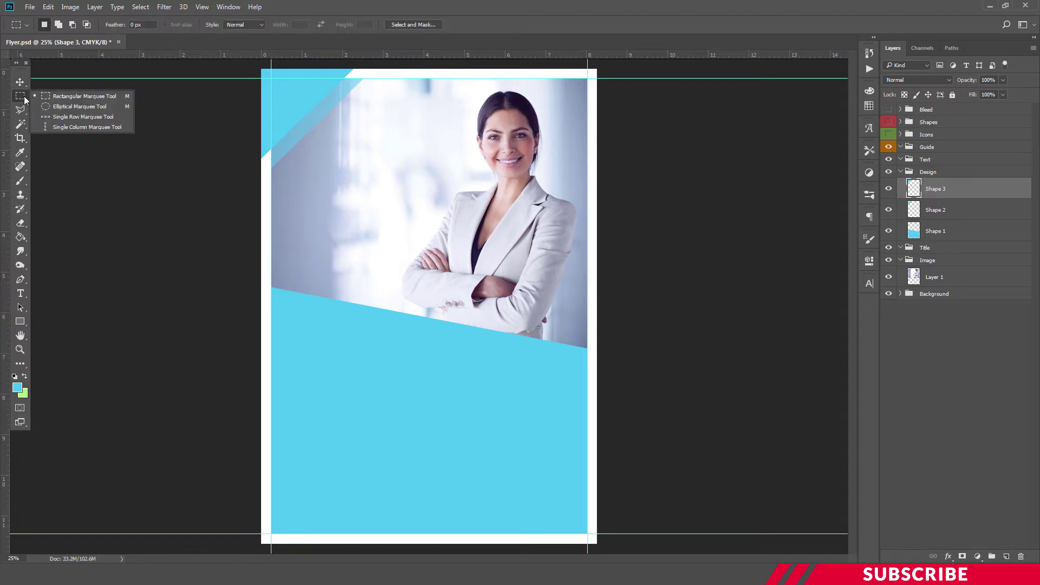
click(60, 96)
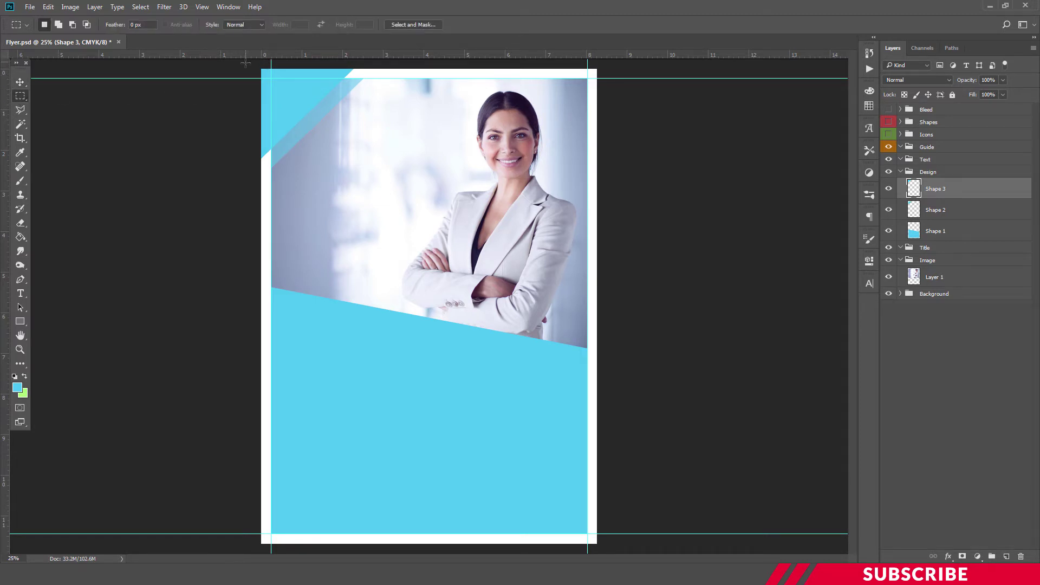
drag(261, 69, 421, 79)
key(Delete)
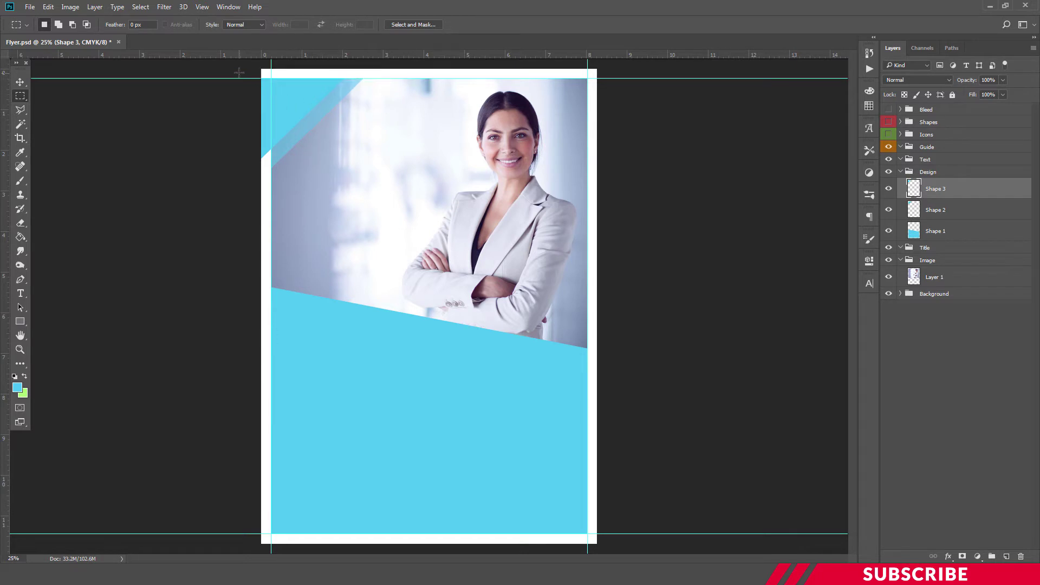
mouse_move(262, 69)
mouse_down()
mouse_move(281, 164)
mouse_move(271, 189)
mouse_up()
key(Delete)
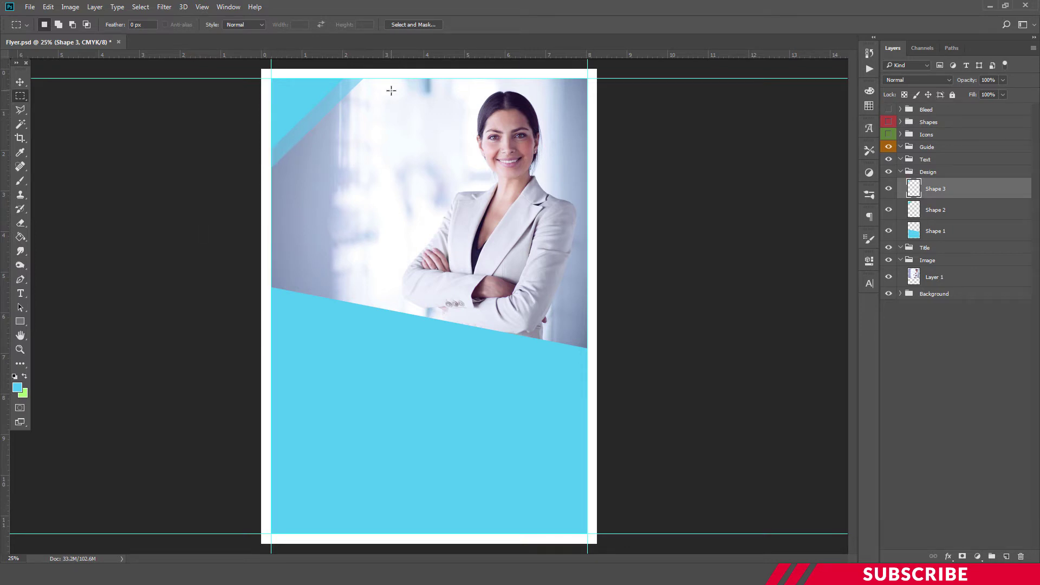
- Collapse the Design group and select the Text group
click(20, 83)
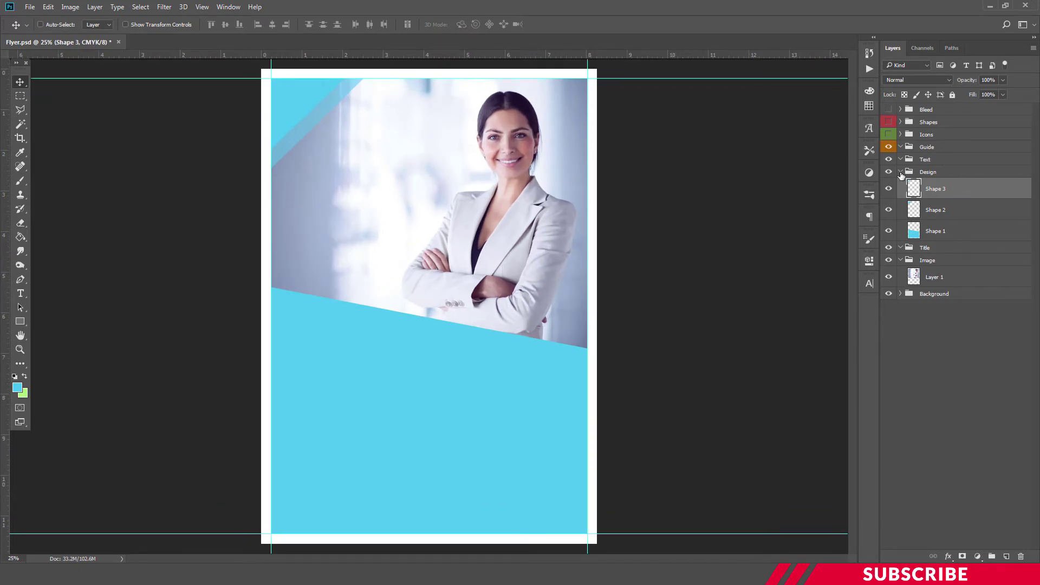
click(901, 172)
click(925, 158)
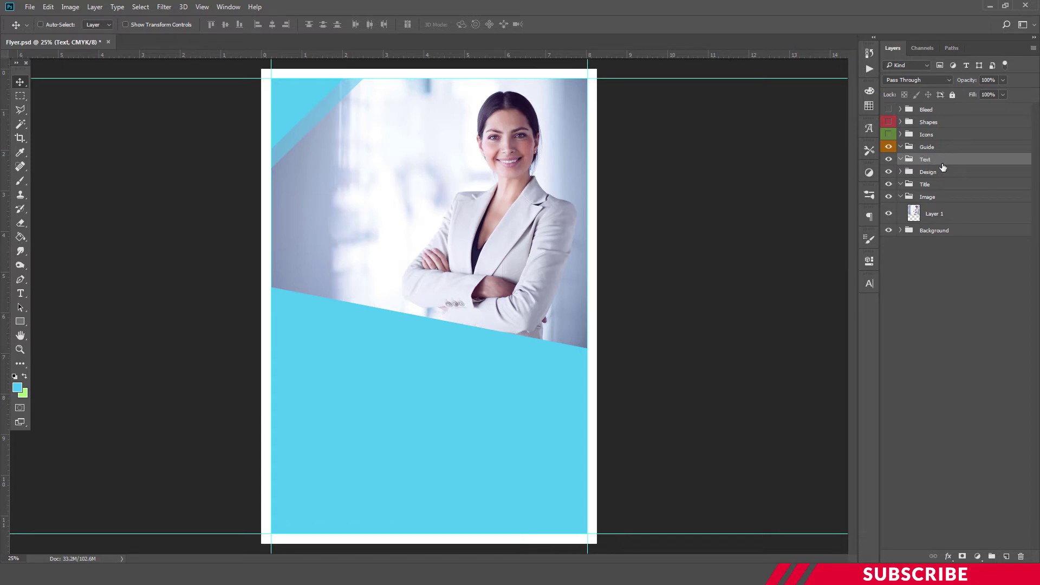
- Add a new layer in Text, set the foreground to black, and start text near the photo's upper left
click(1007, 556)
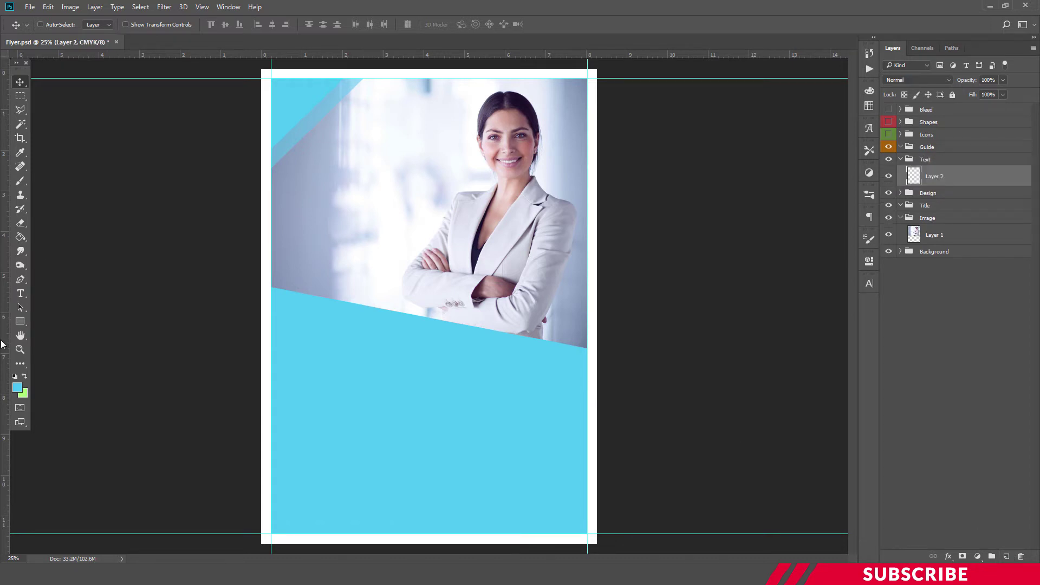
click(17, 388)
drag(813, 394, 622, 481)
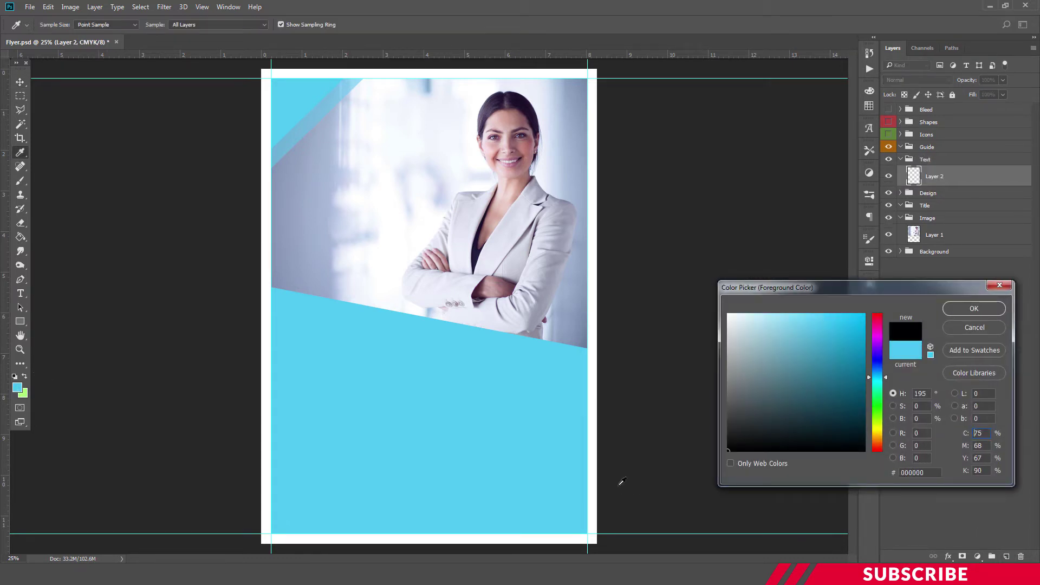
click(957, 313)
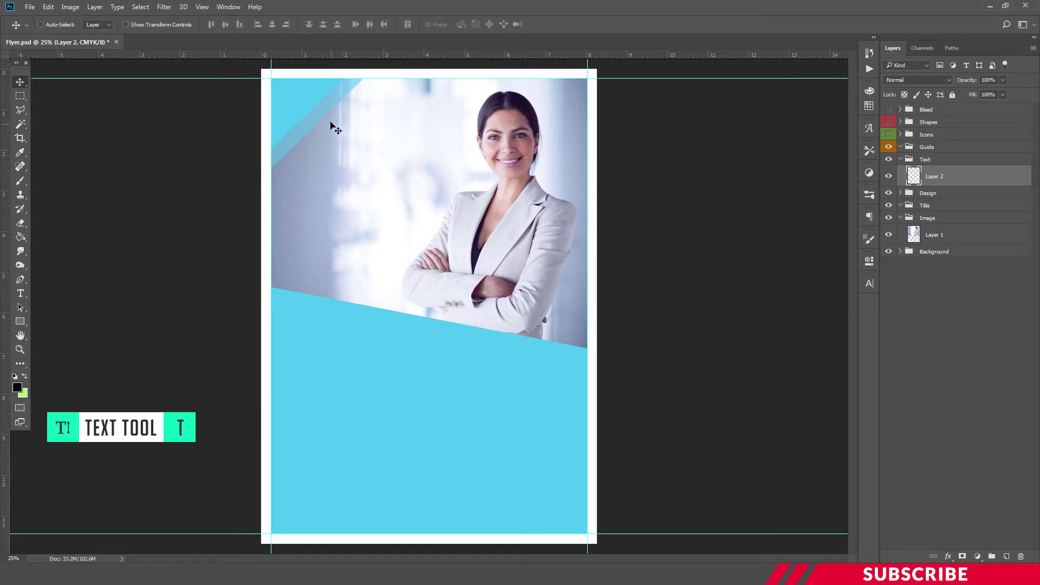
key(t)
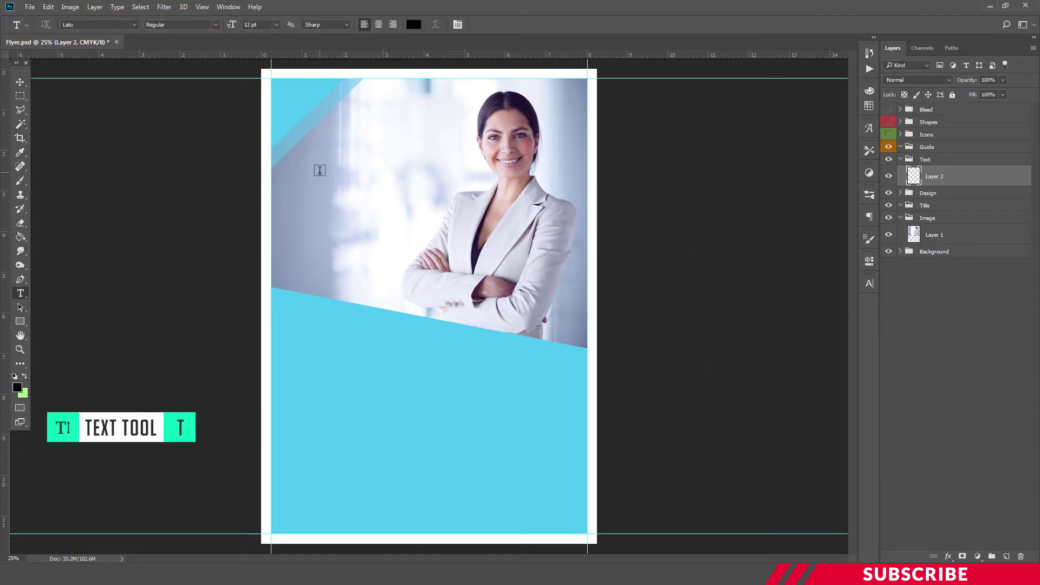
click(320, 171)
text(BEST)
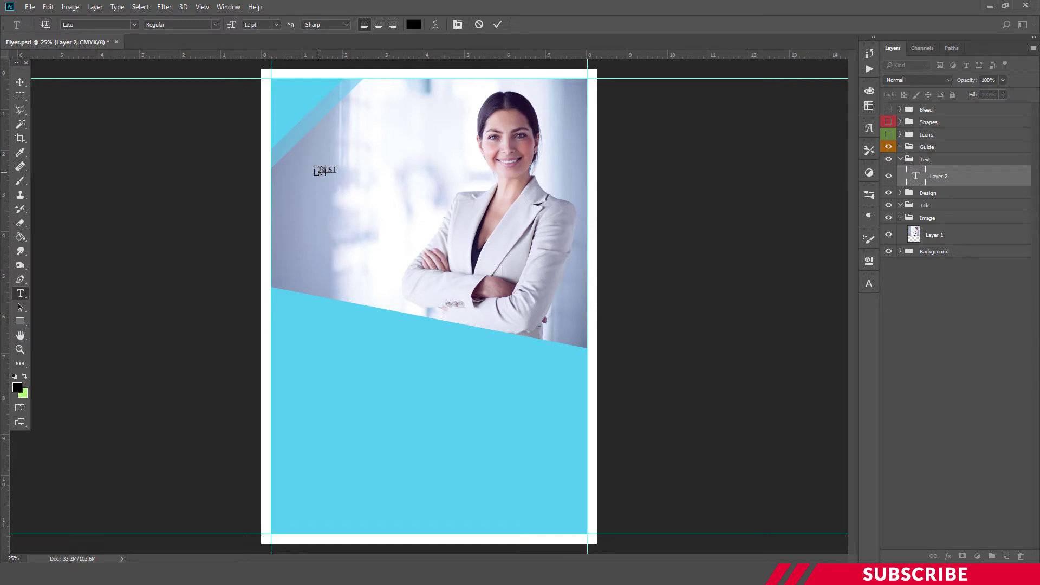
- Enlarge the BEST headline text to 55 pt
double_click(319, 171)
text(55)
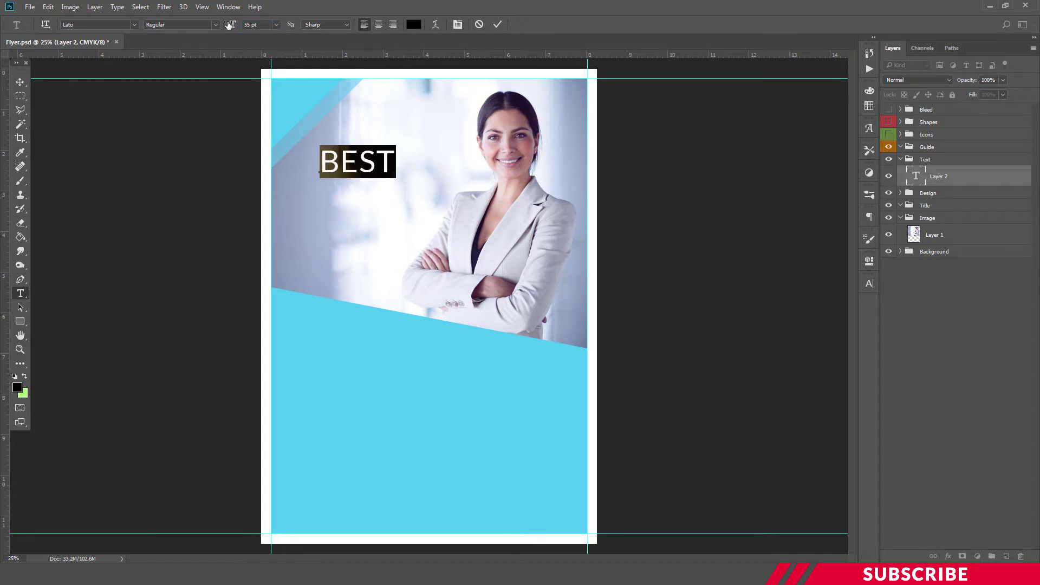
click(393, 157)
key(ctrl+Return)
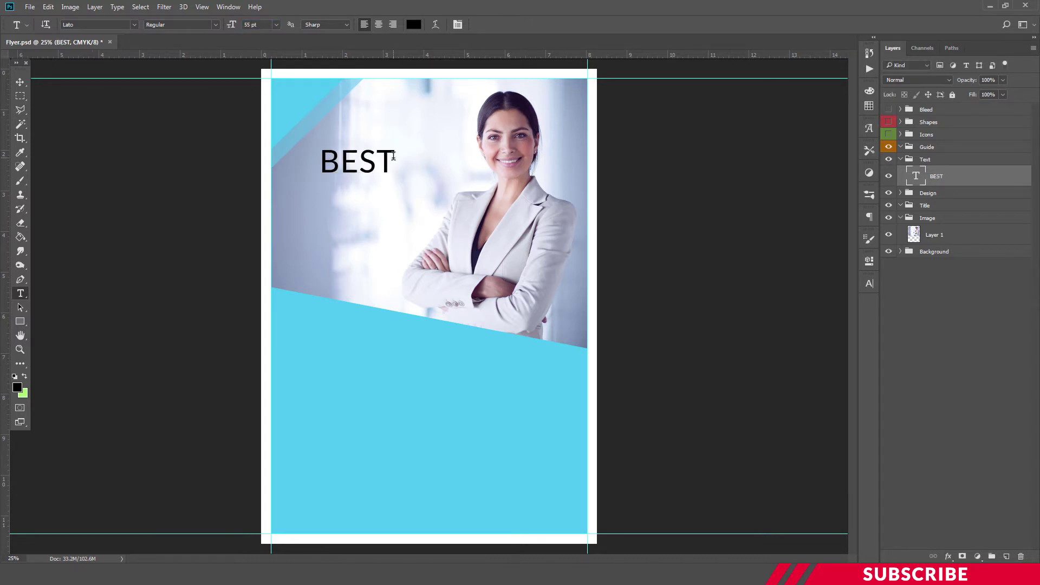
double_click(379, 158)
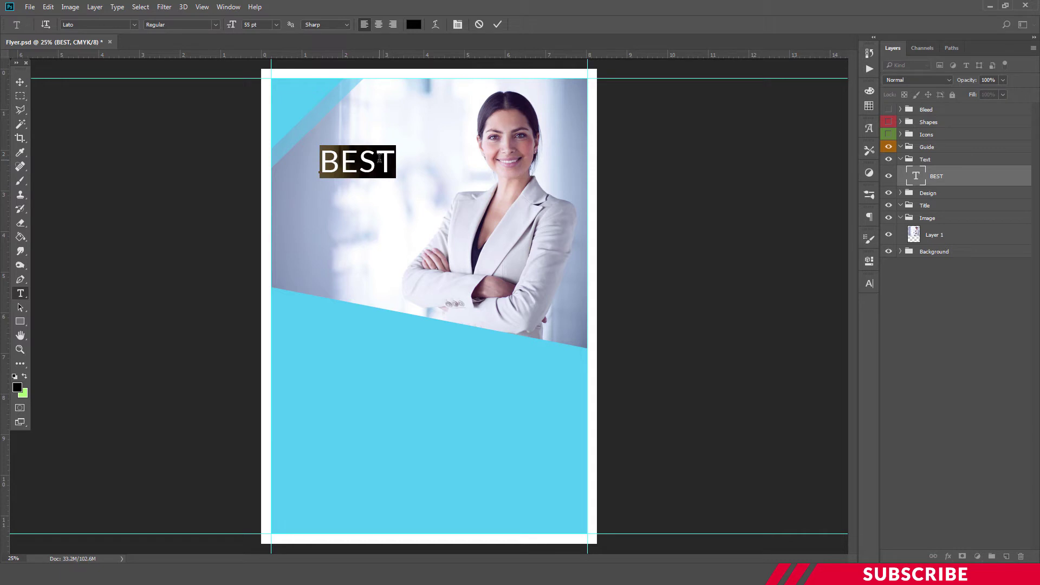
click(379, 158)
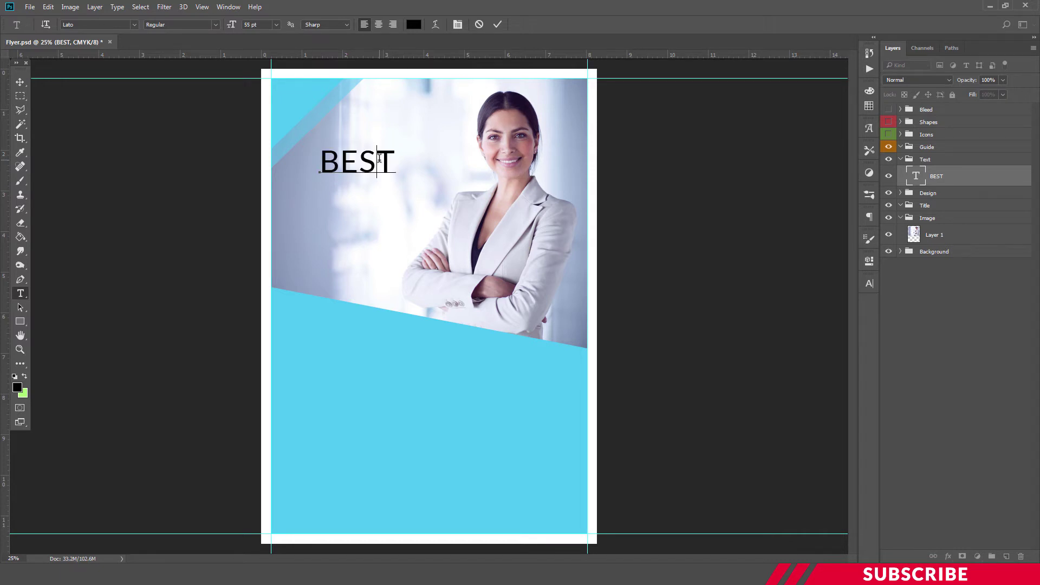
key(ctrl+Return)
- Copy BEST to a second line below and change it to BUSINESS
key(ctrl+j)
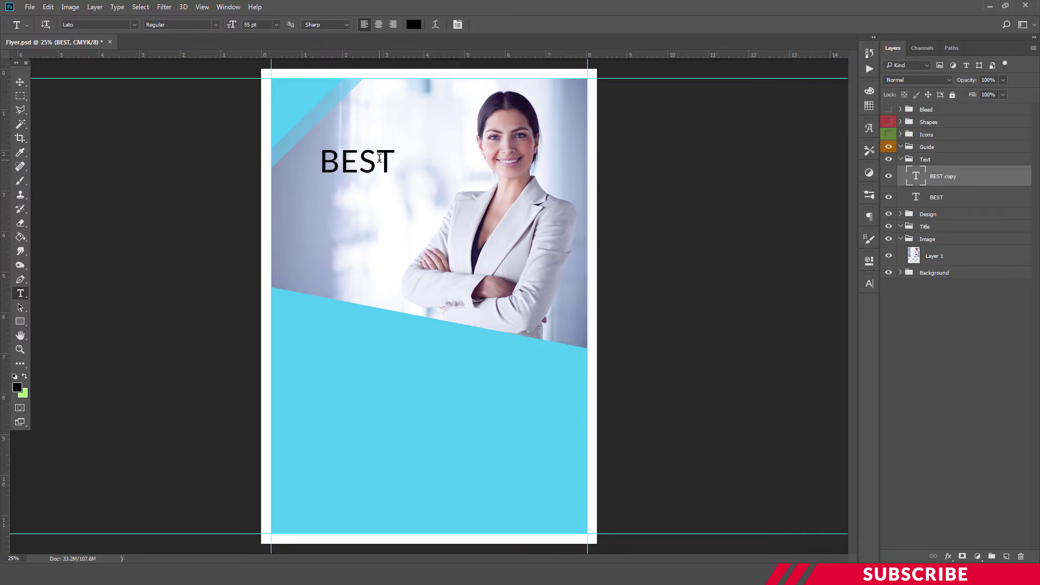
click(369, 157)
key(ctrl+Return)
key(v)
drag(354, 161, 355, 205)
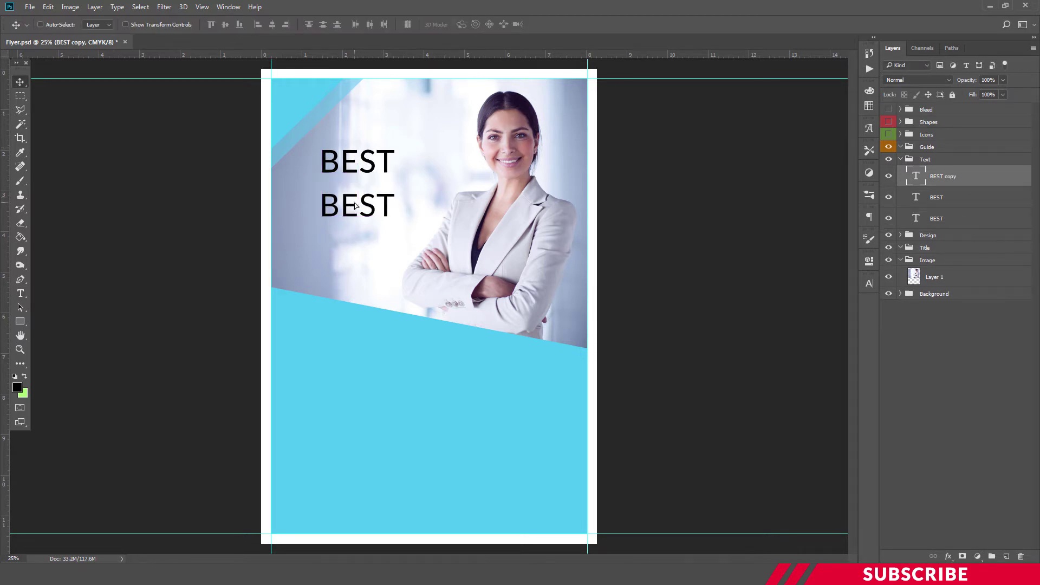
key(t)
double_click(355, 203)
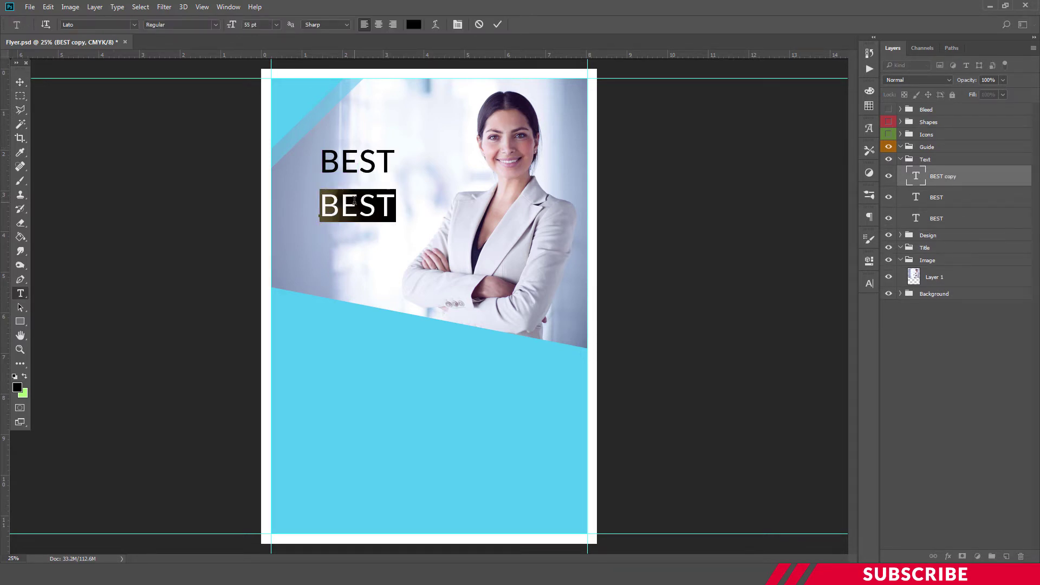
text(bu)
key(BackSpace)
key(BackSpace)
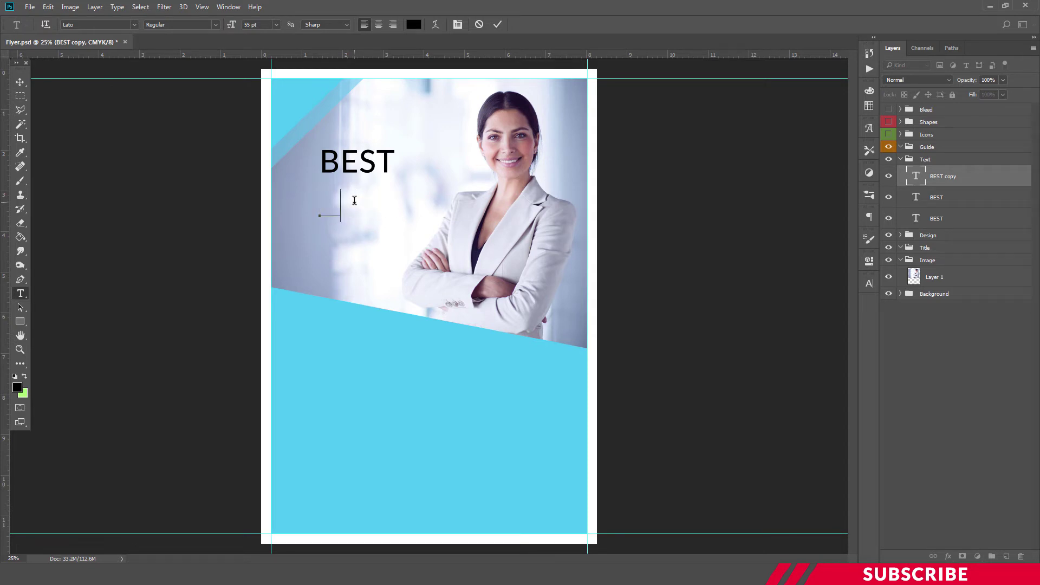
text(BUSINESS)
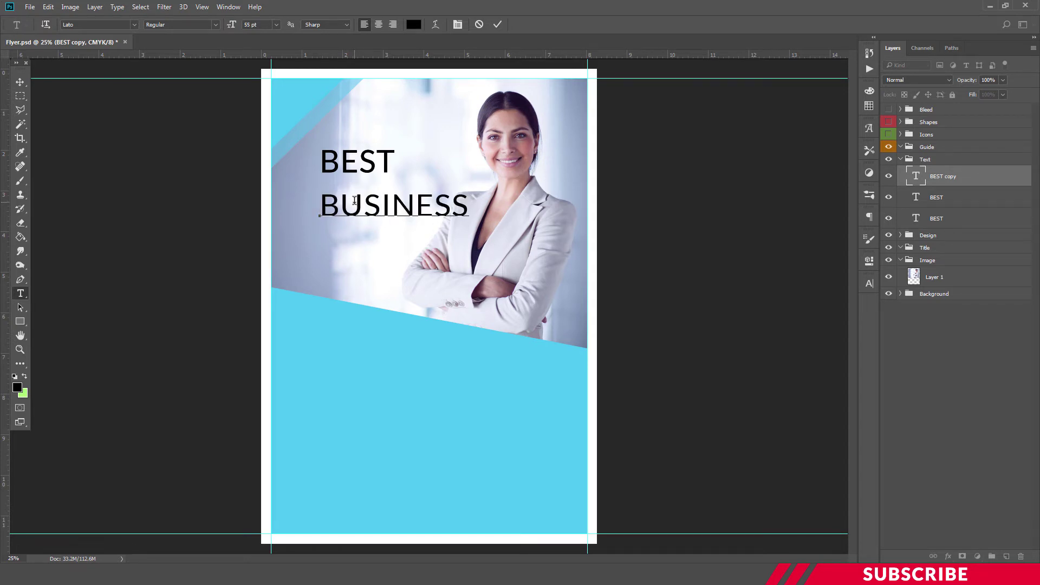
key(ctrl+Return)
- Copy BUSINESS to a third line below and change it to TRICKS
key(v)
key(ctrl+j)
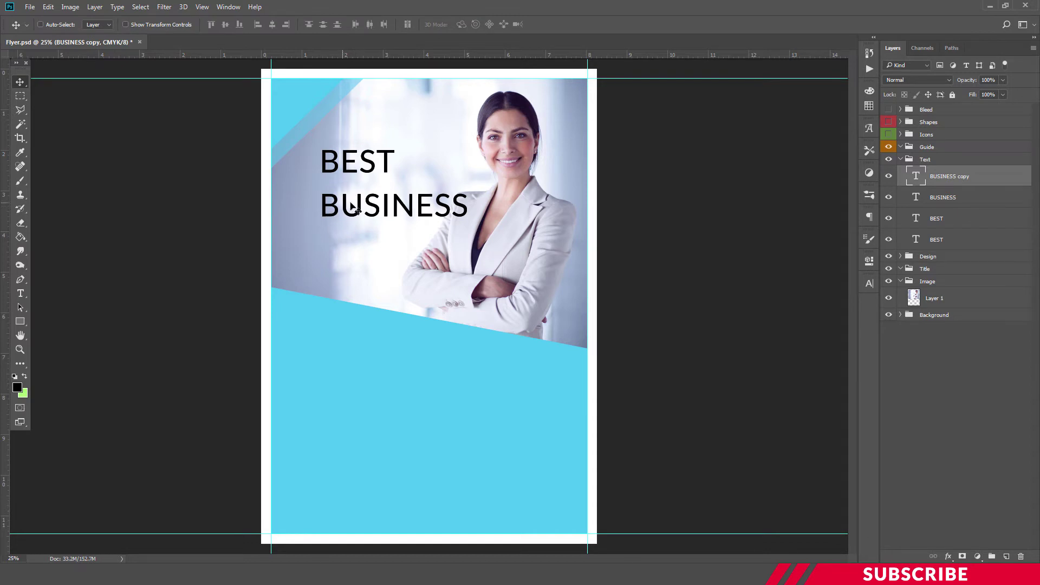
drag(356, 209, 357, 262)
key(t)
click(356, 254)
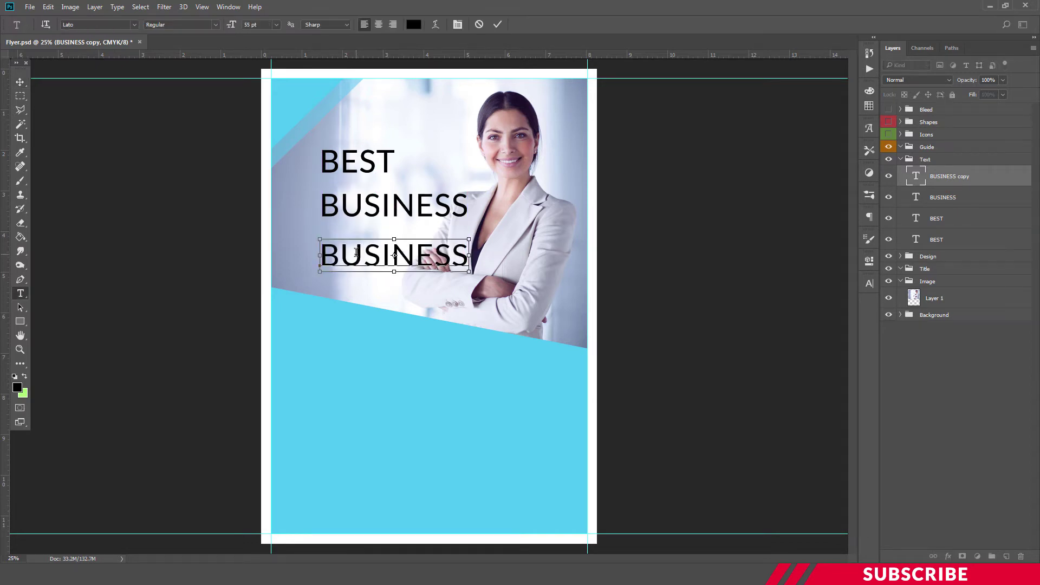
key(ctrl+a)
text(TRIC)
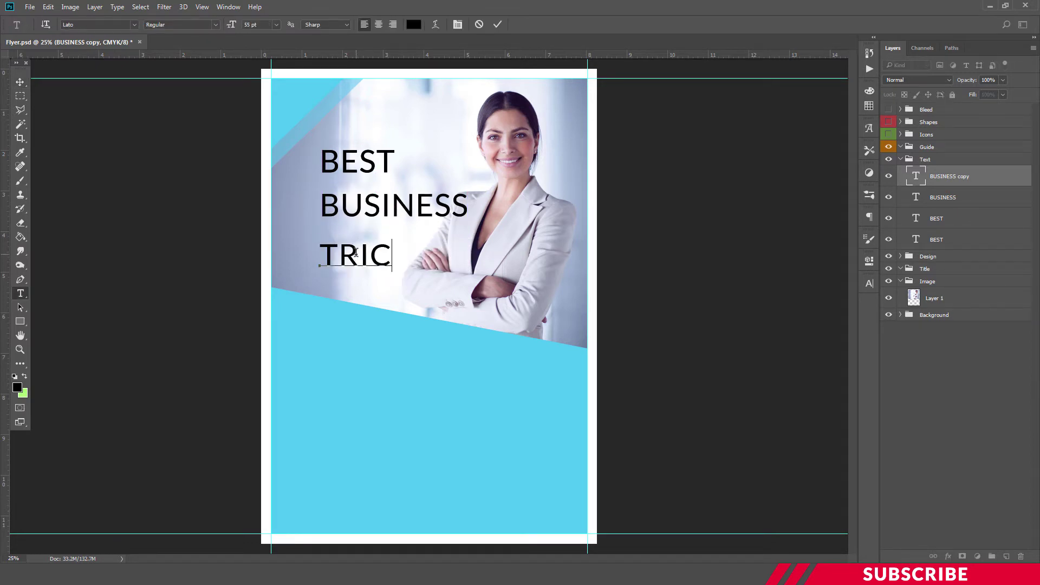
text(KS)
key(ctrl+Return)
- Delete the leftover duplicate BEST text layer
key(v)
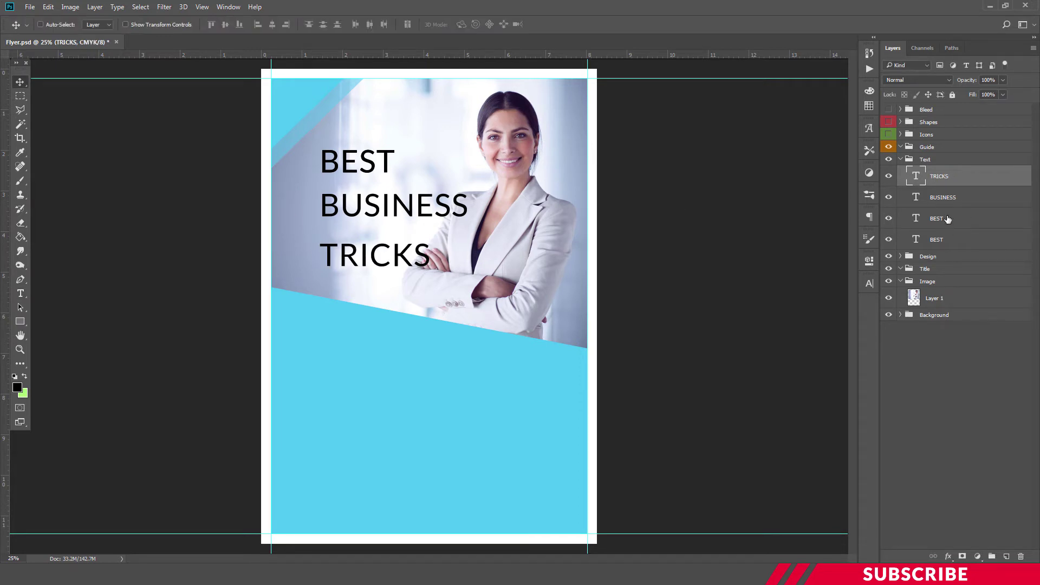
click(949, 240)
key(Delete)
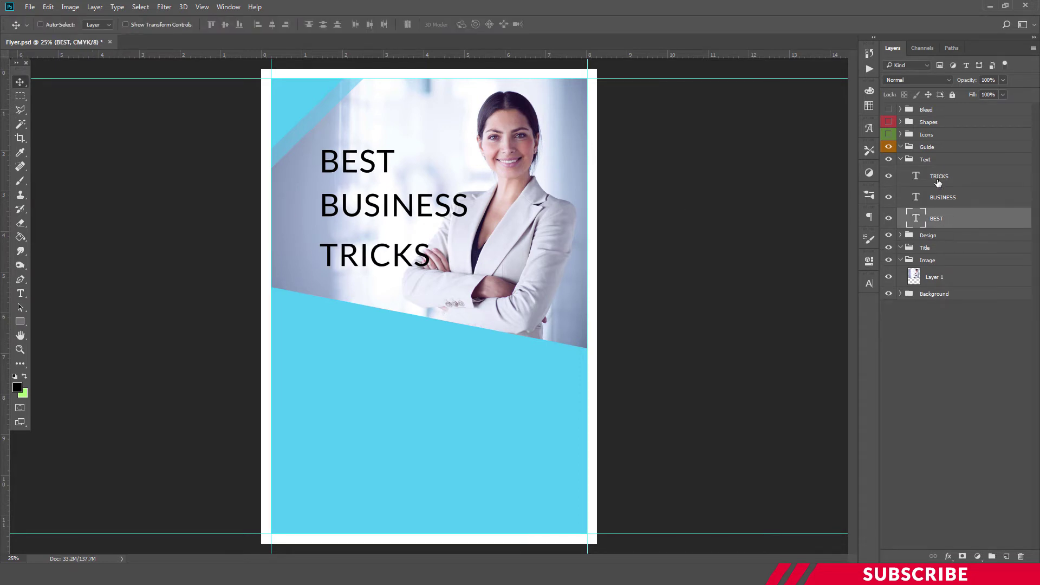
- Set the font style of all three BEST BUSINESS TRICKS headline layers to Bold
shift+click(939, 176)
click(869, 283)
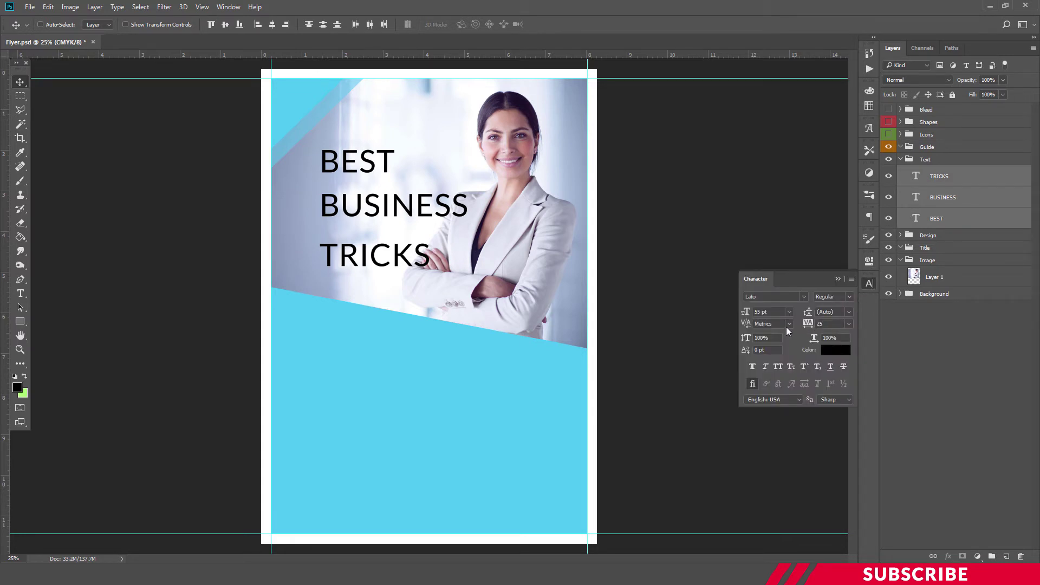
click(869, 285)
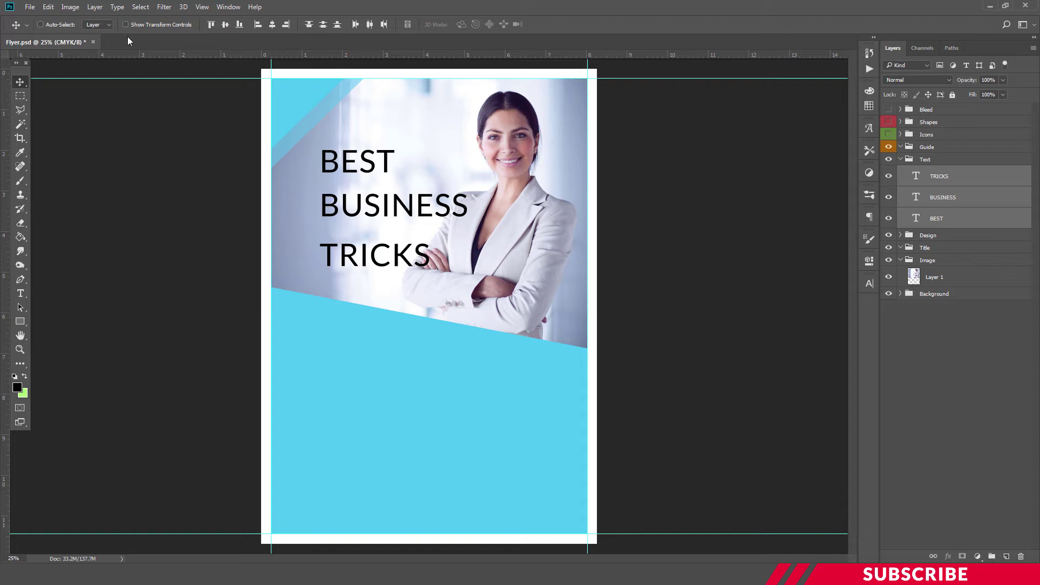
key(t)
click(216, 24)
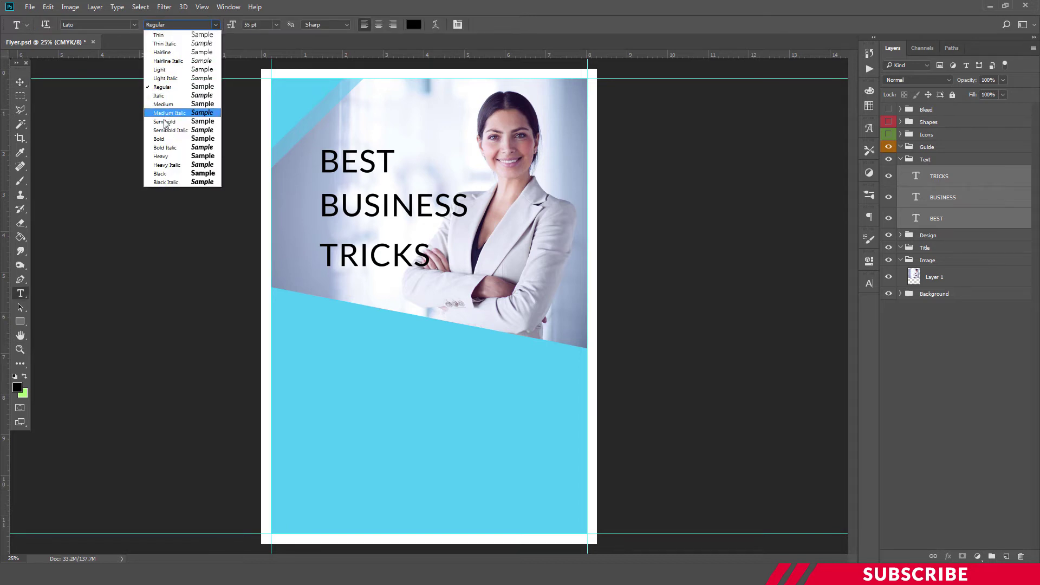
click(160, 139)
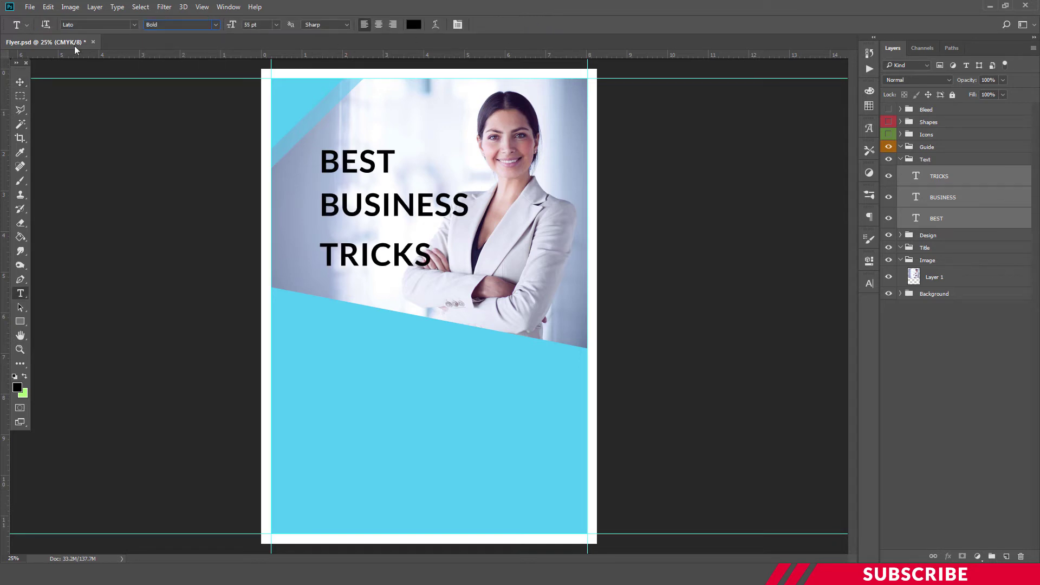
- Move BUSINESS and TRICKS up to tighten the lines, then shift the headline block left and down
key(v)
click(969, 197)
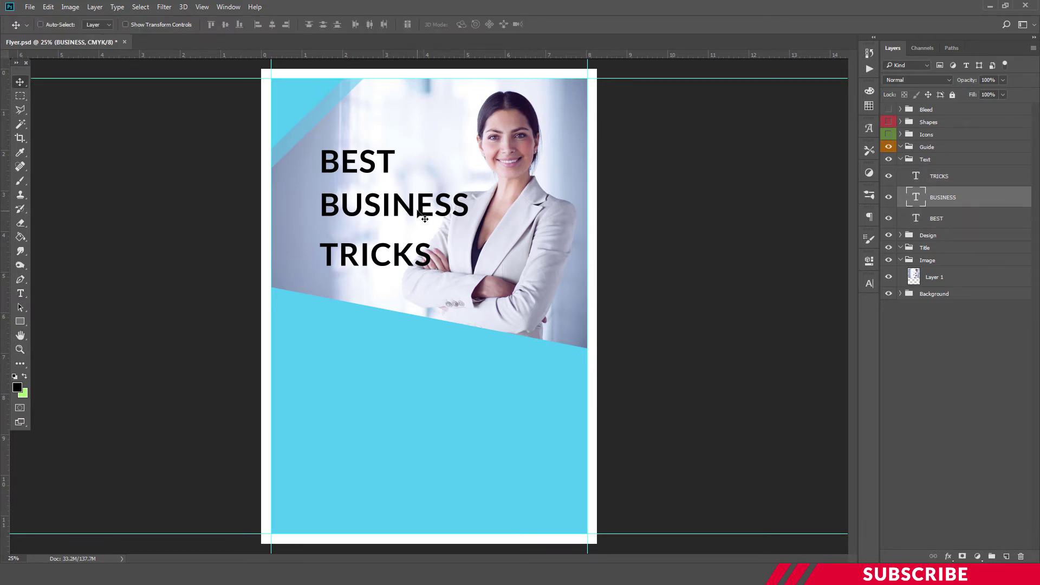
drag(419, 214, 418, 203)
click(948, 183)
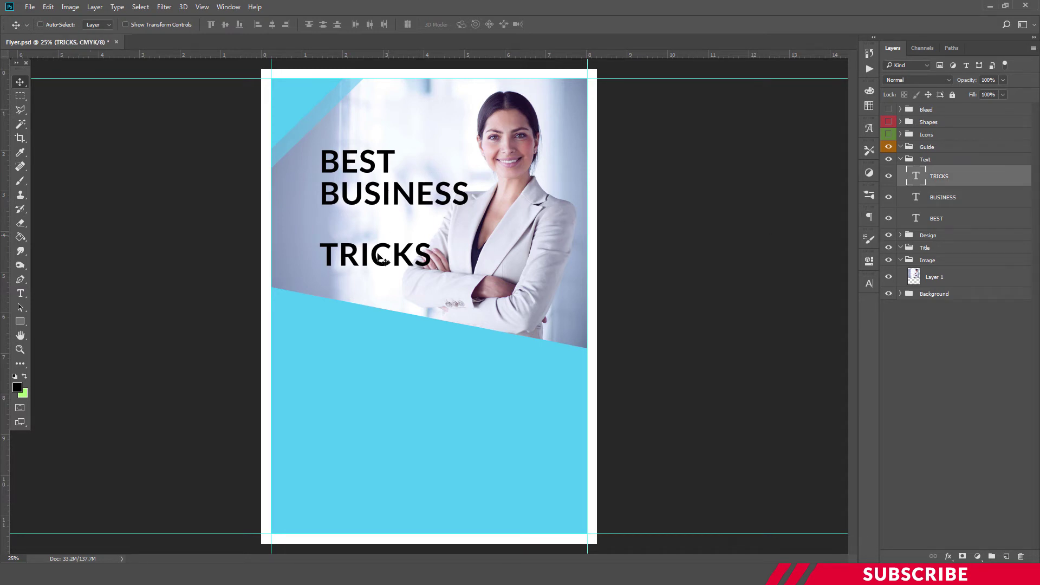
drag(384, 259, 385, 229)
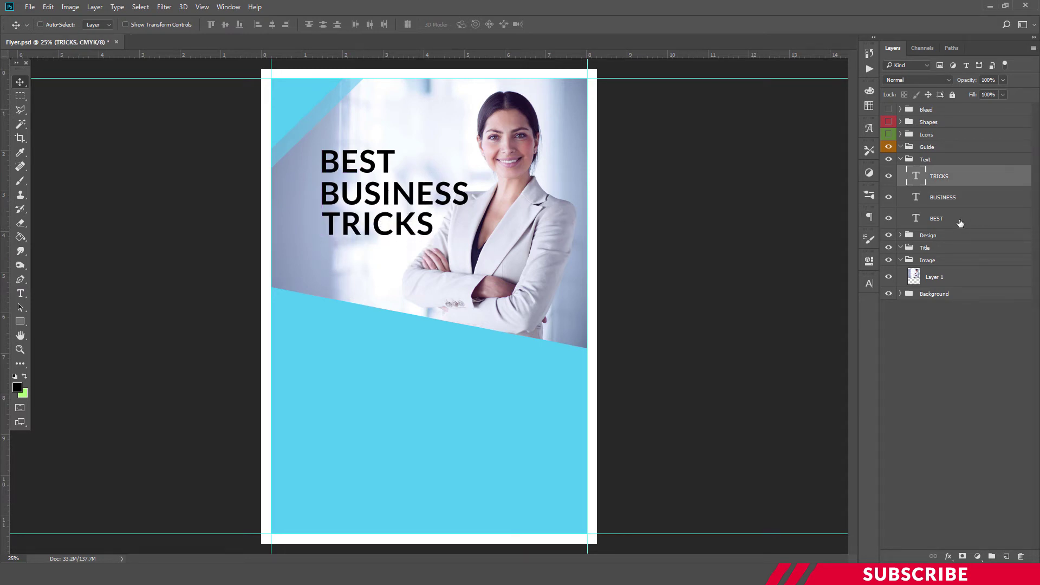
shift+click(941, 219)
drag(399, 193, 378, 215)
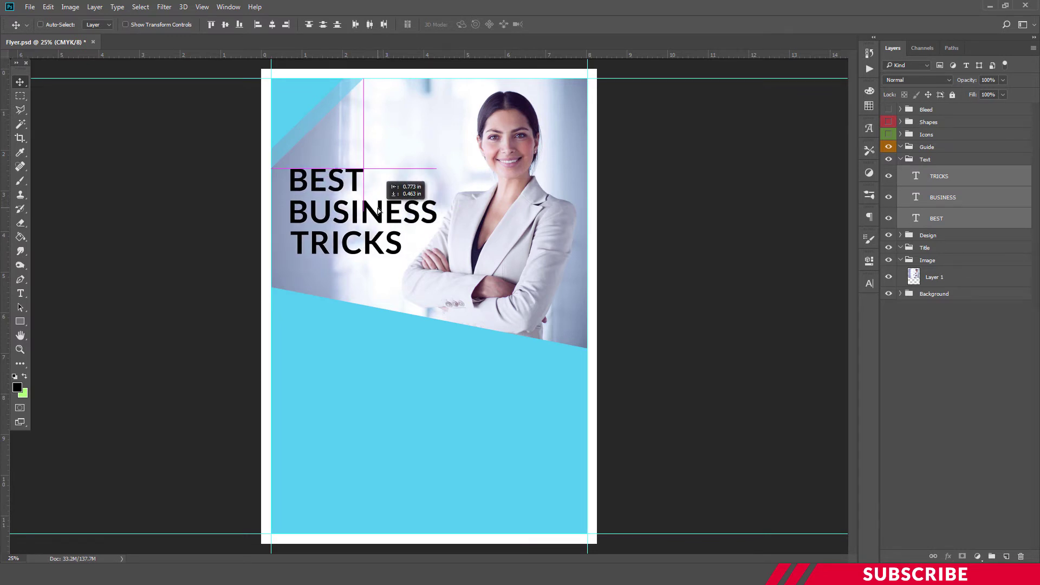
click(946, 177)
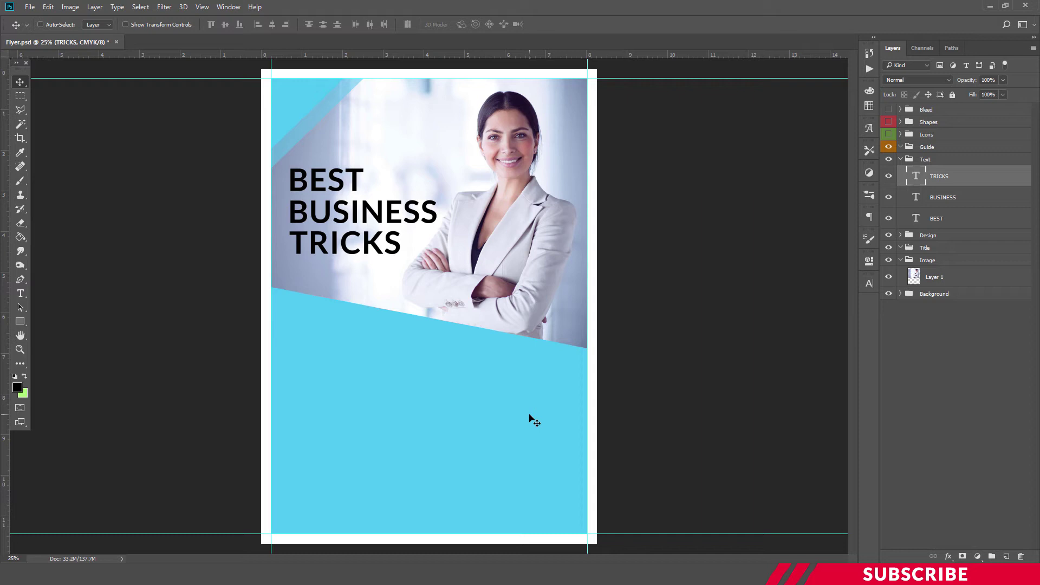
- Add a new layer in the Guide group and set the foreground colour to light red ff6060
click(926, 146)
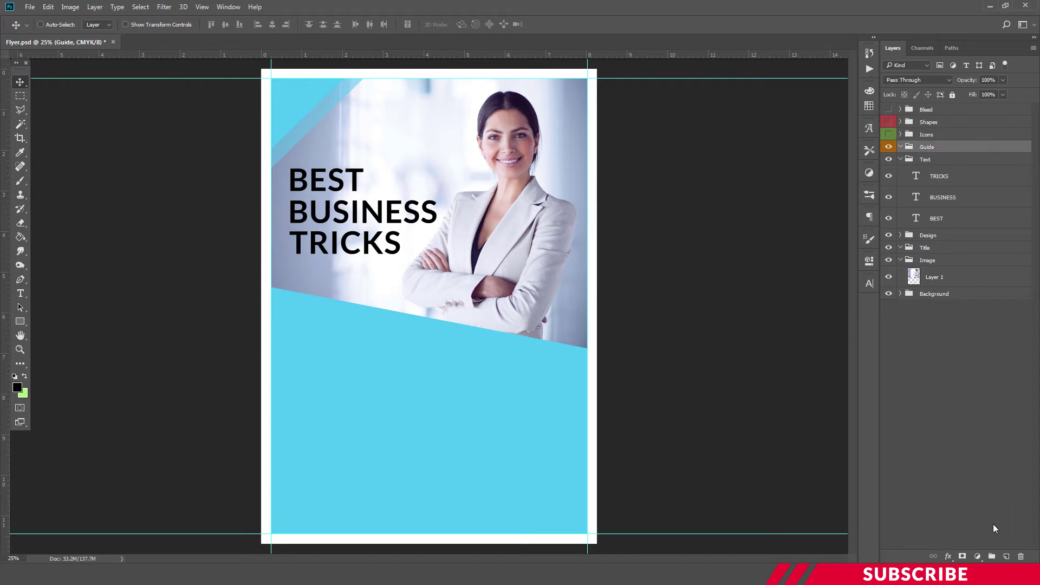
click(1008, 556)
click(17, 387)
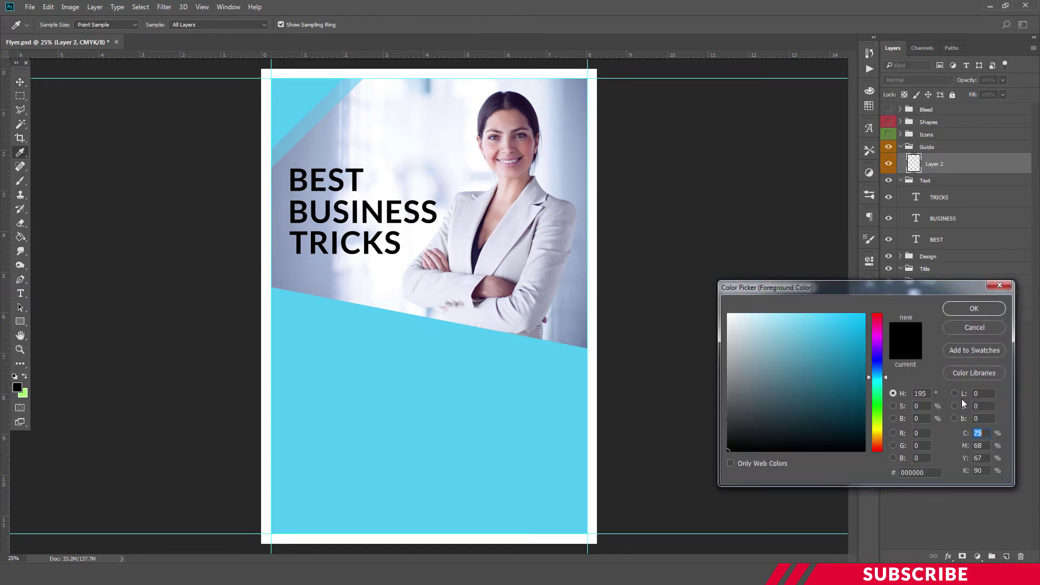
click(877, 314)
click(813, 314)
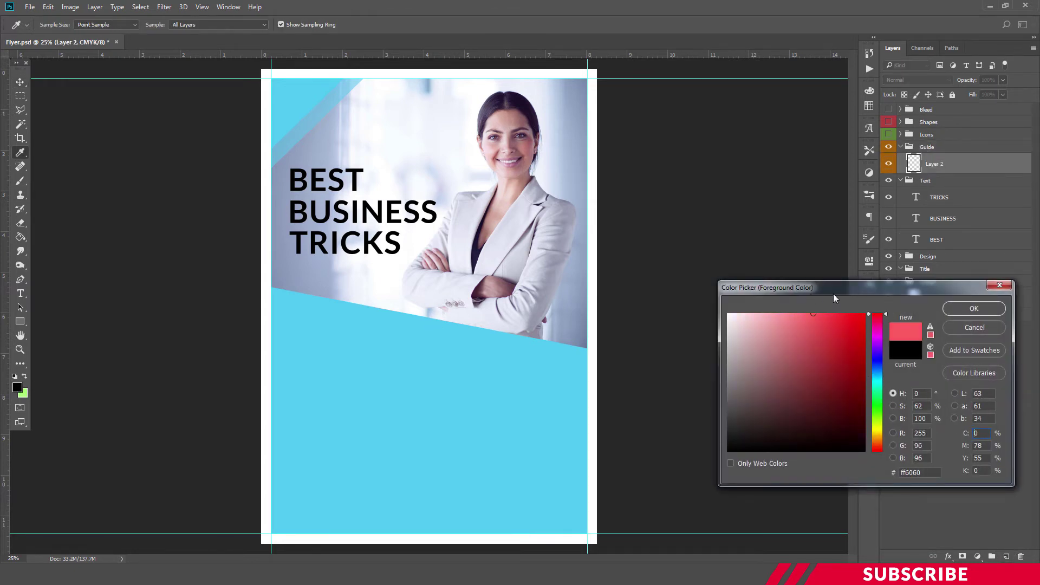
click(965, 309)
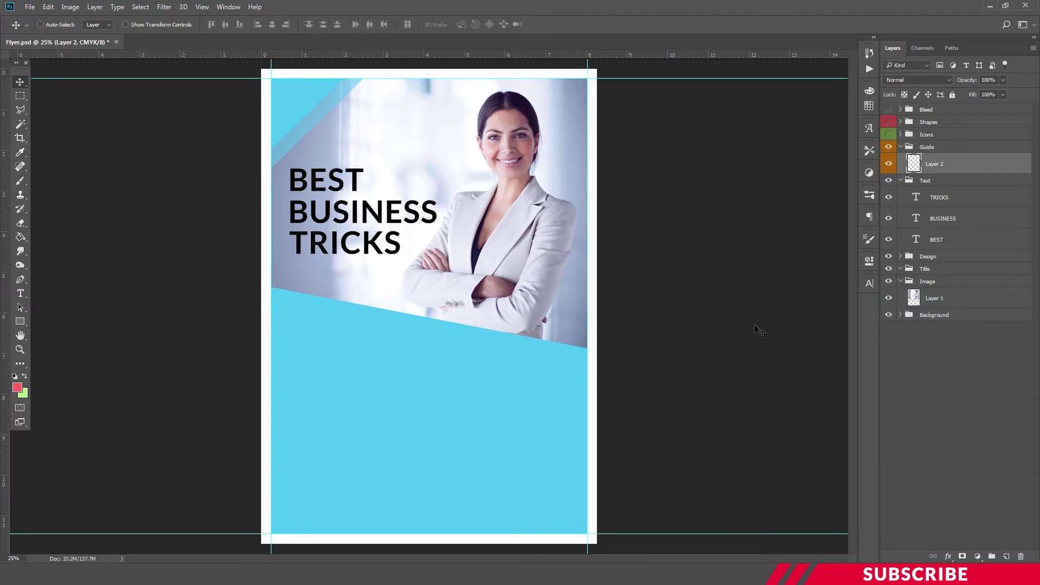
- Create a 112 × 484 px rectangle with the Rectangle tool
click(24, 320)
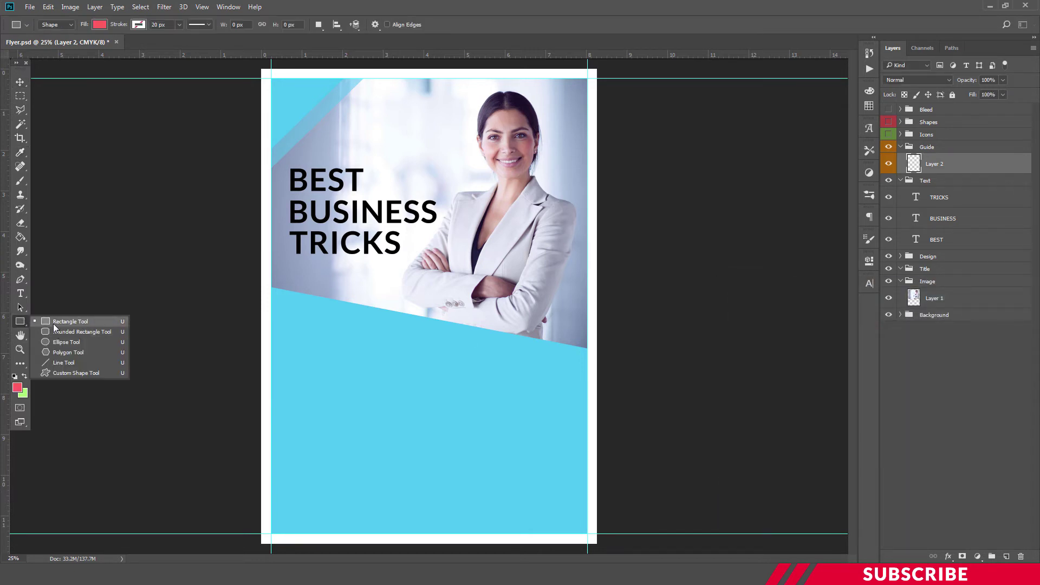
click(53, 324)
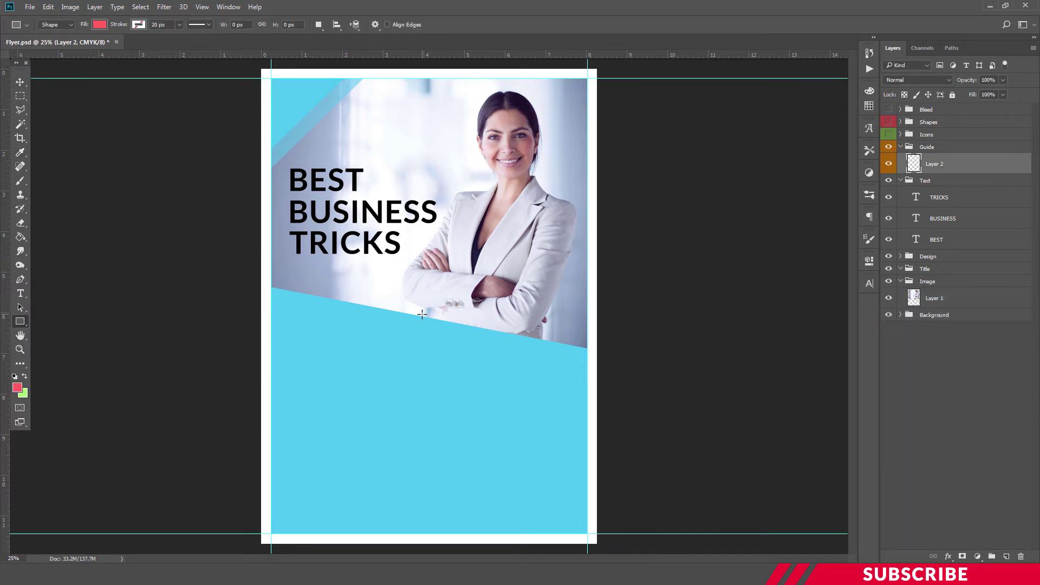
click(394, 366)
text(112)
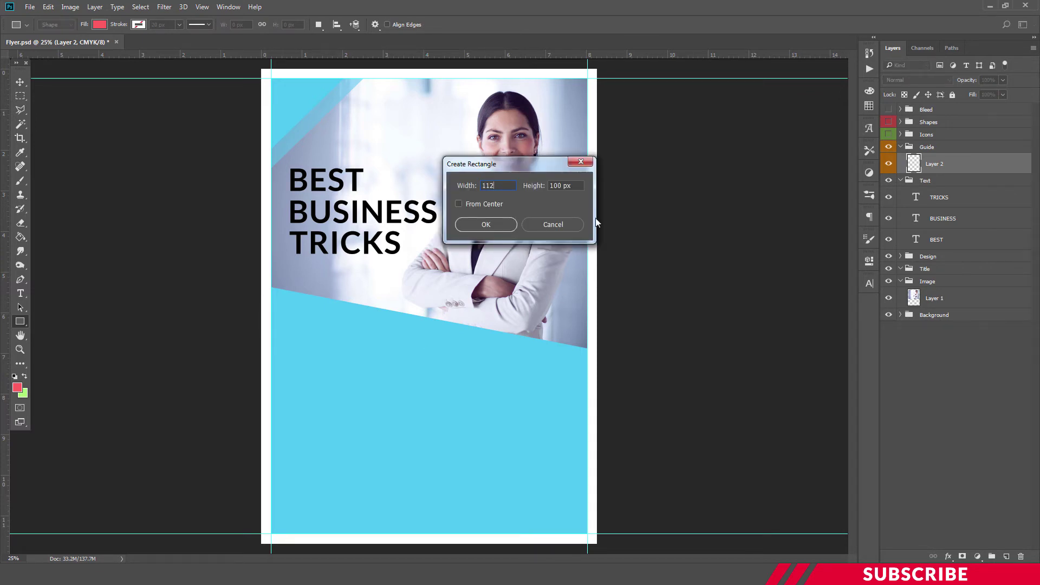
key(Tab)
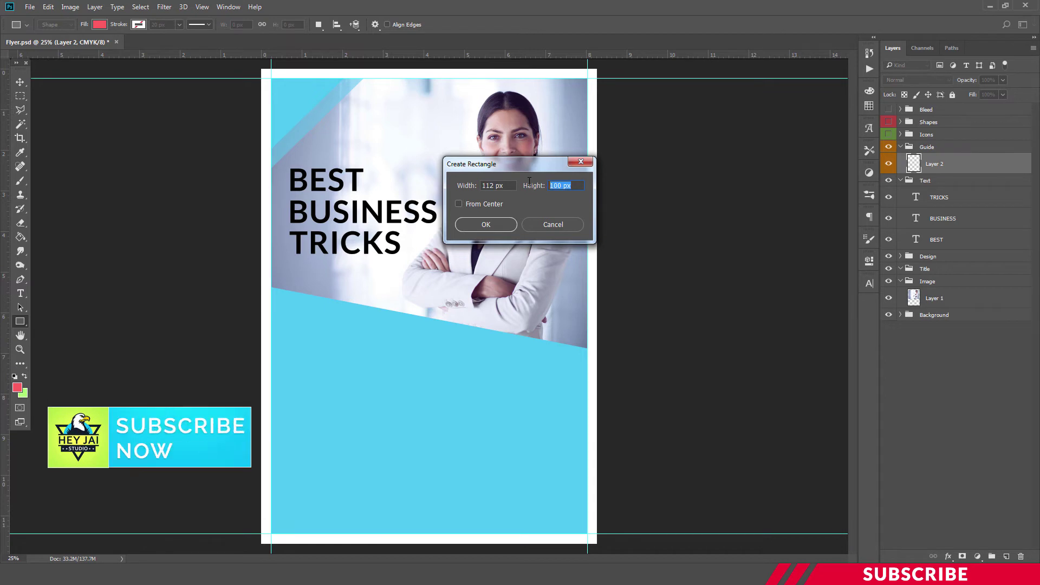
text(484)
key(Return)
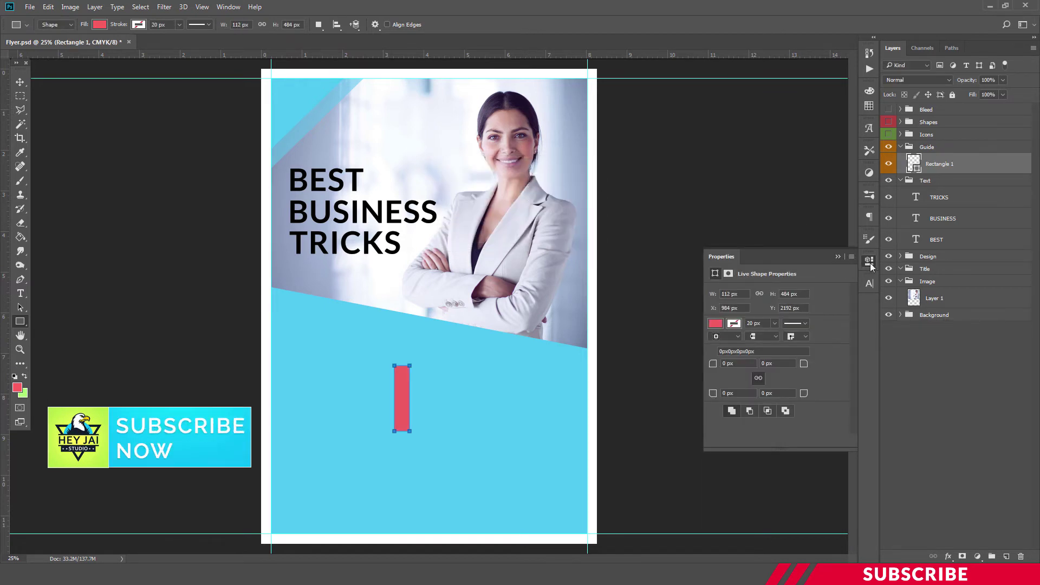
- Move the red bar to the flyer's left edge and drag a vertical guide to its inner edge
click(870, 261)
key(v)
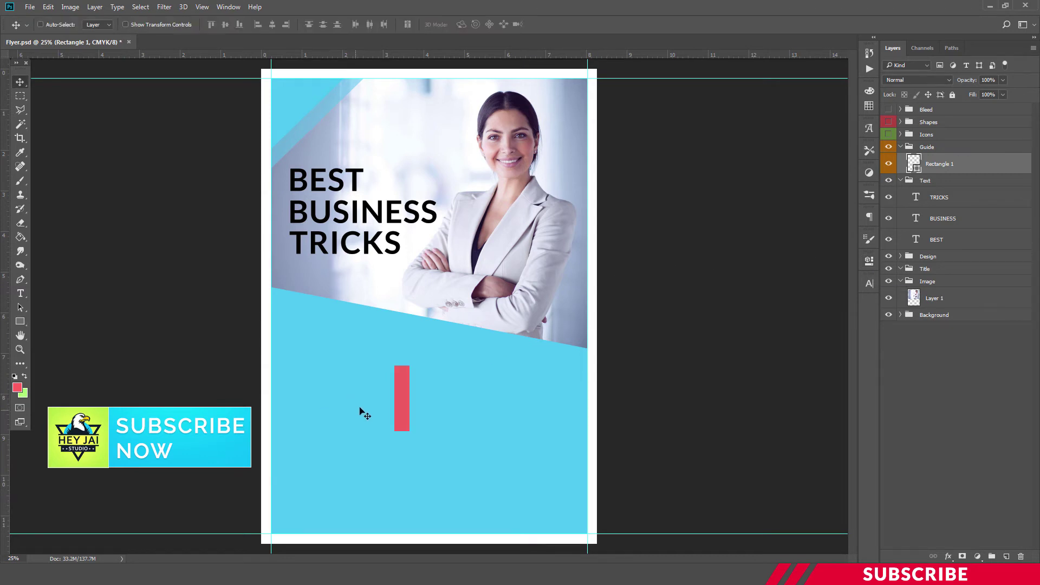
drag(405, 383, 283, 273)
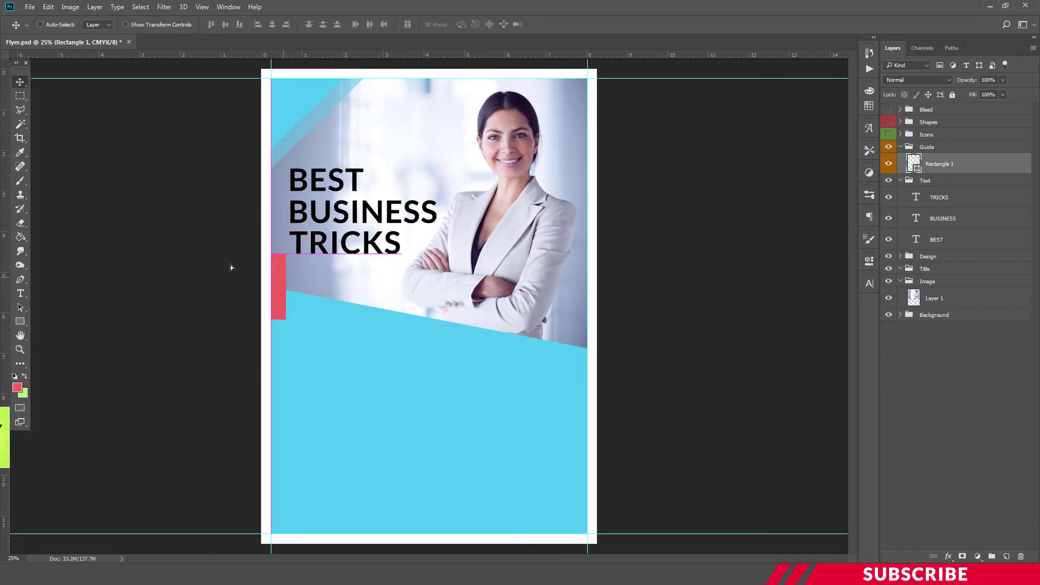
drag(5, 185, 286, 237)
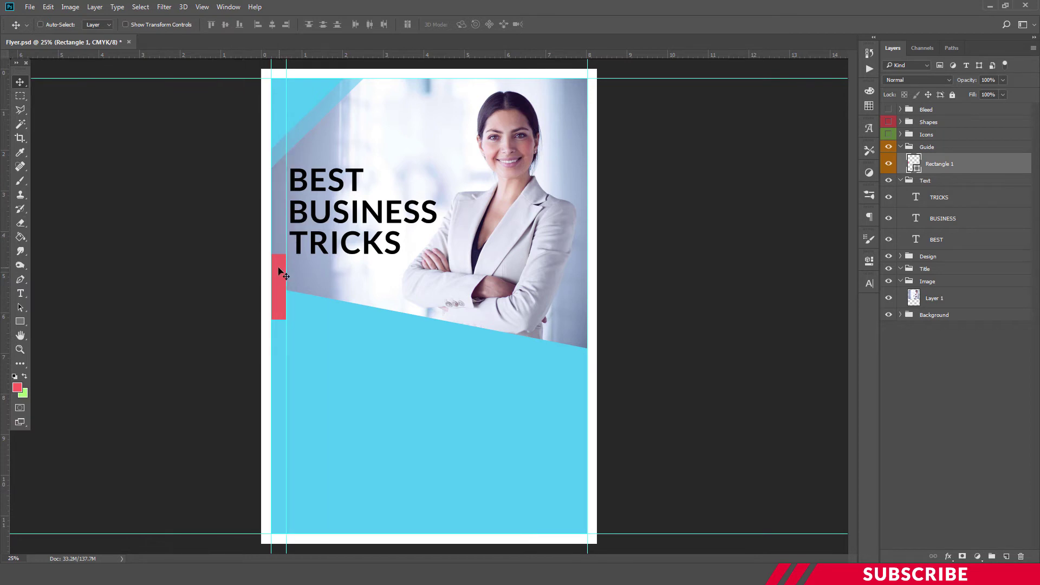
- Place a matching right-margin guide at 7.467 in, then collapse and hide the Guide group
drag(281, 271, 580, 331)
drag(5, 168, 572, 277)
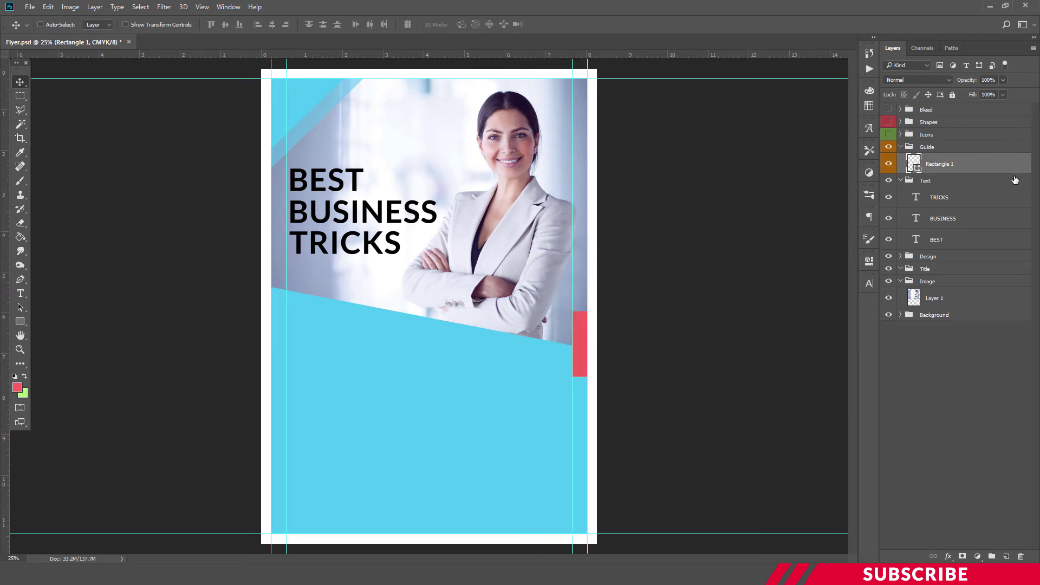
click(900, 147)
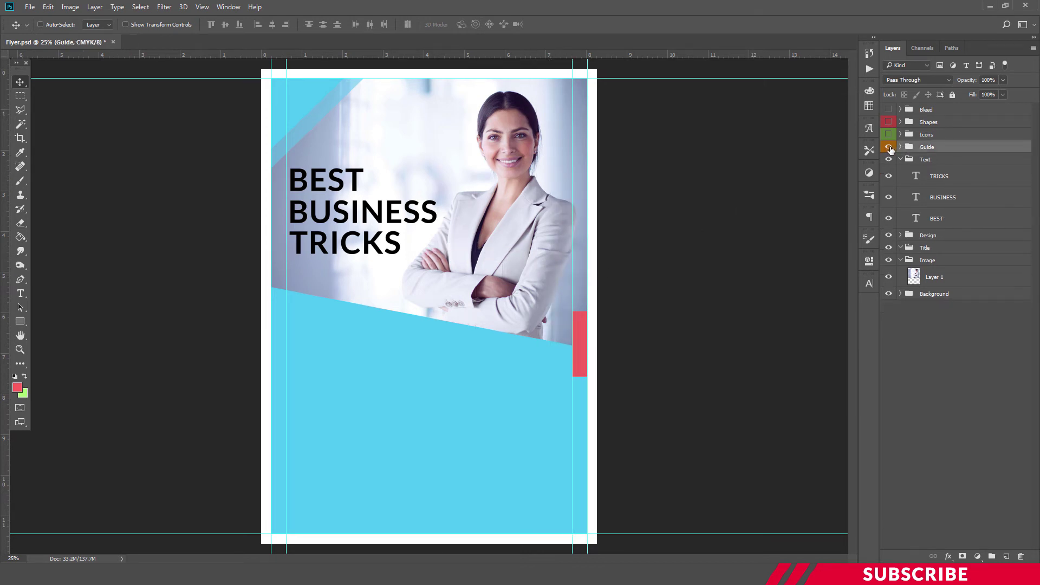
click(889, 148)
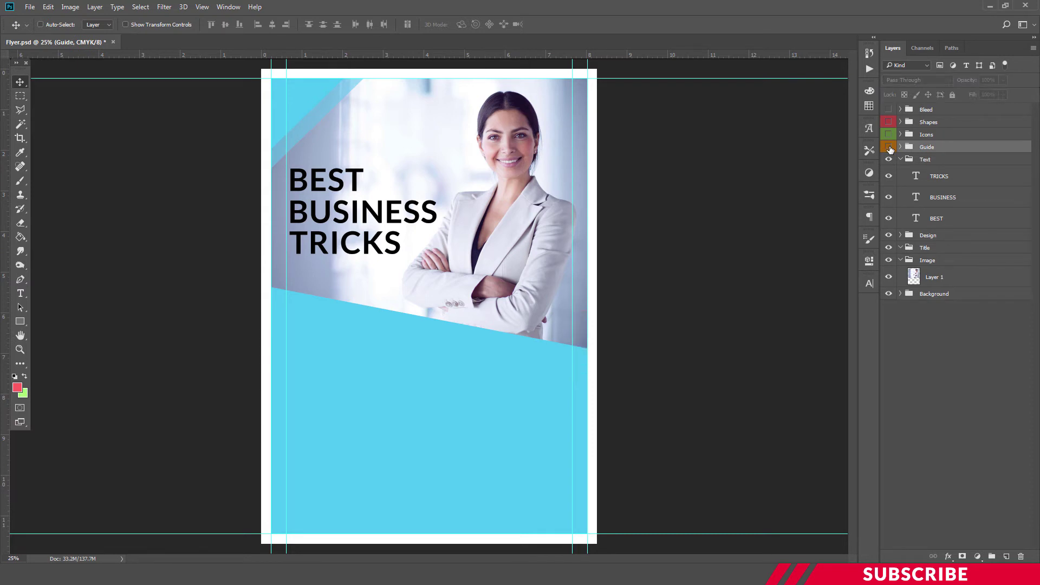
- Add a new layer above TRICKS and set the foreground colour to black
click(933, 177)
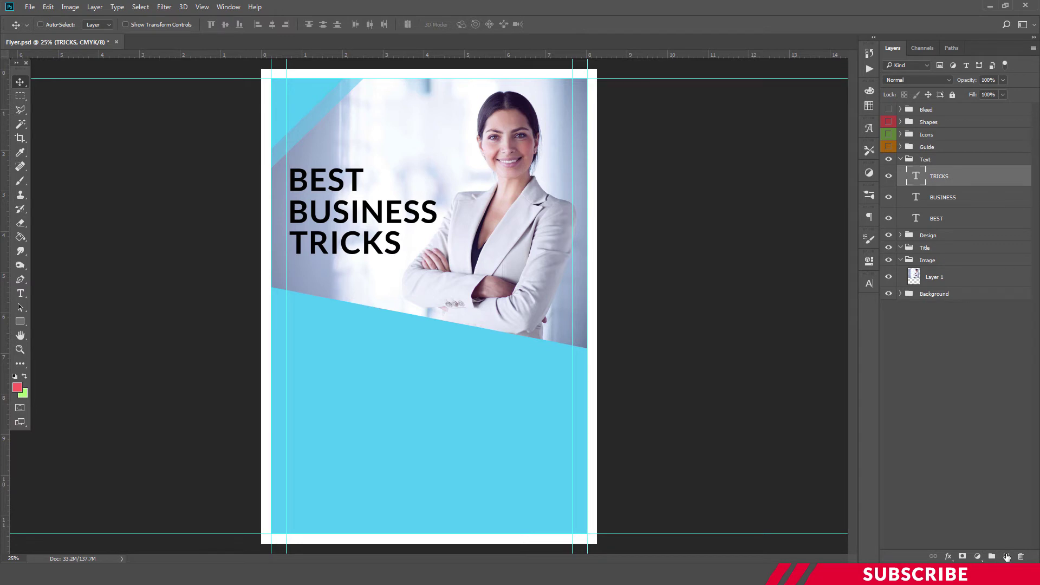
click(1006, 556)
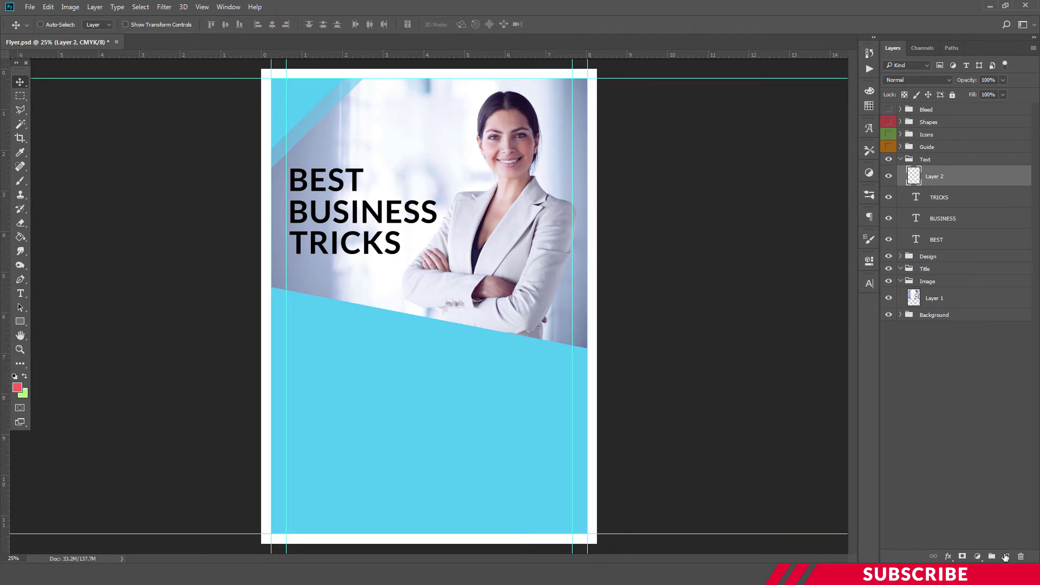
click(17, 388)
drag(855, 380, 727, 451)
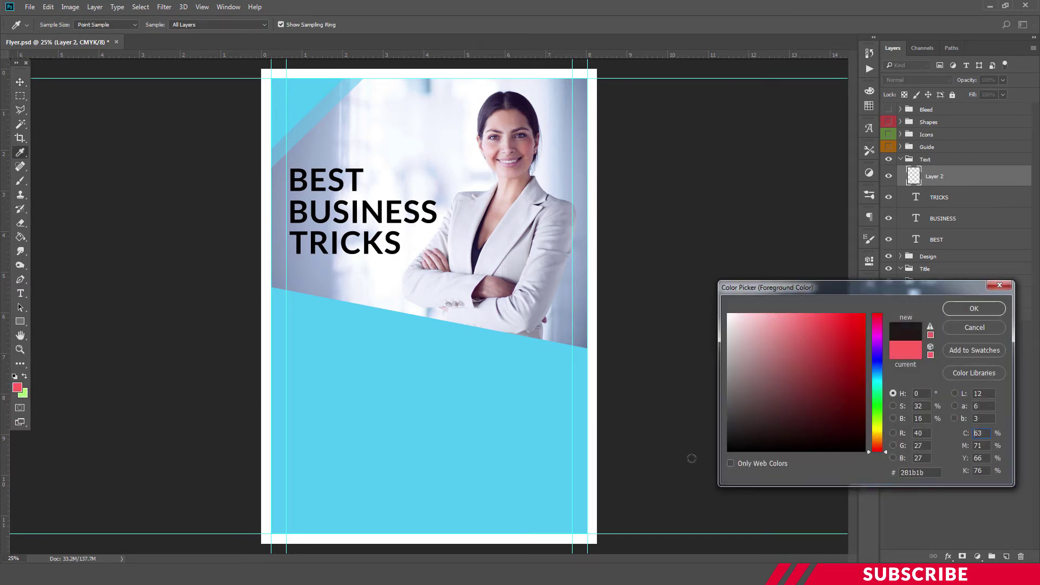
click(963, 309)
- Type ABOUT in 20 pt text on the cyan area below the photo
key(t)
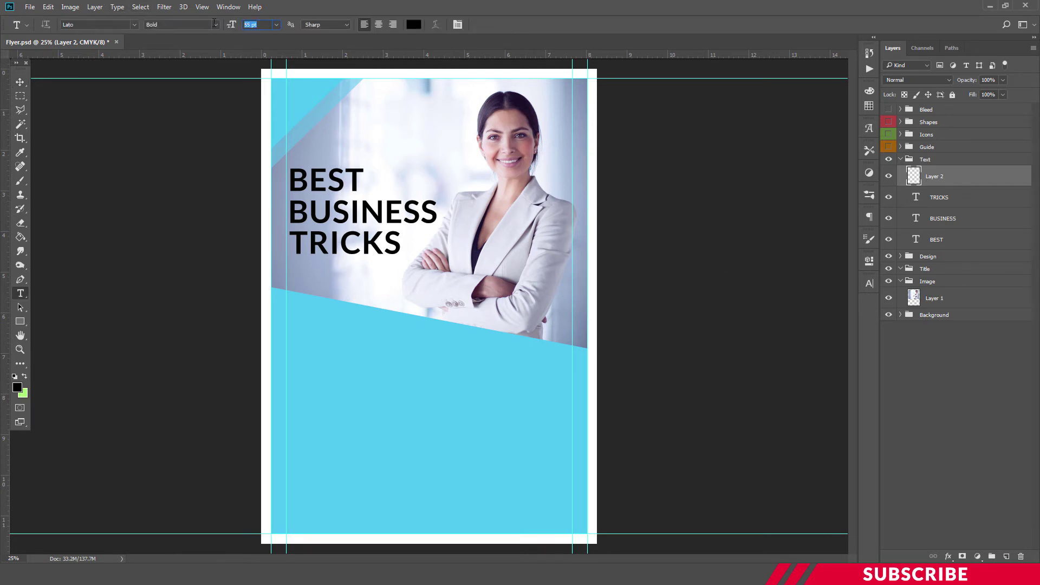
text(20)
click(300, 338)
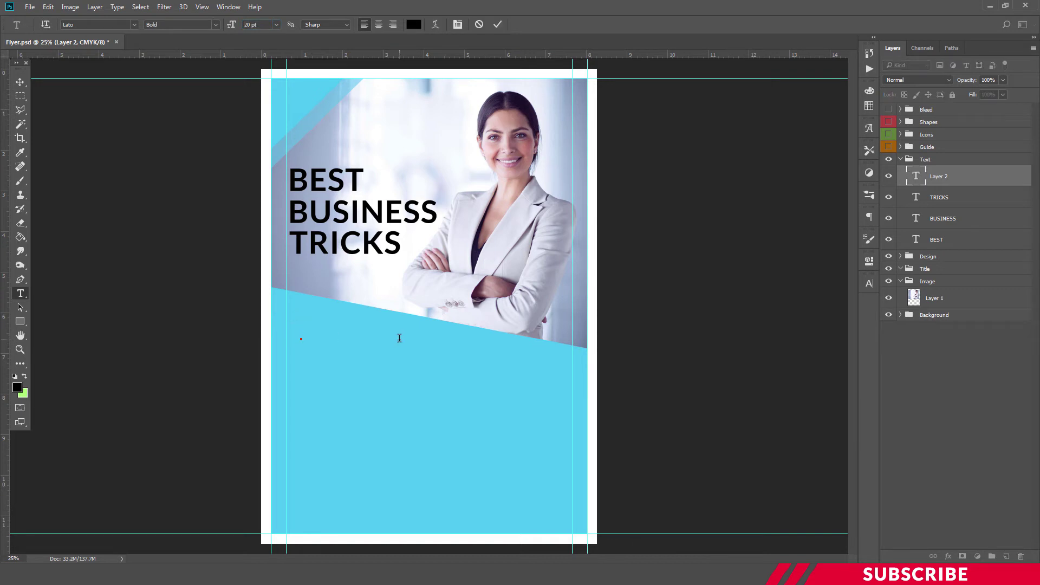
text(A)
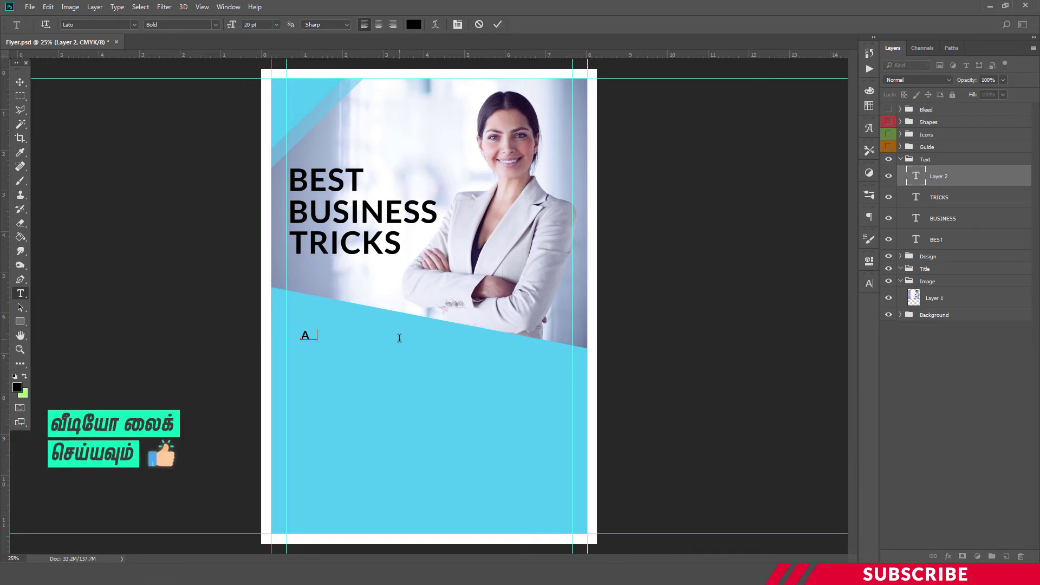
text(BOUT)
key(ctrl+Return)
- Duplicate the ABOUT line just below and retype the copy as THE COMPANY
key(ctrl+j)
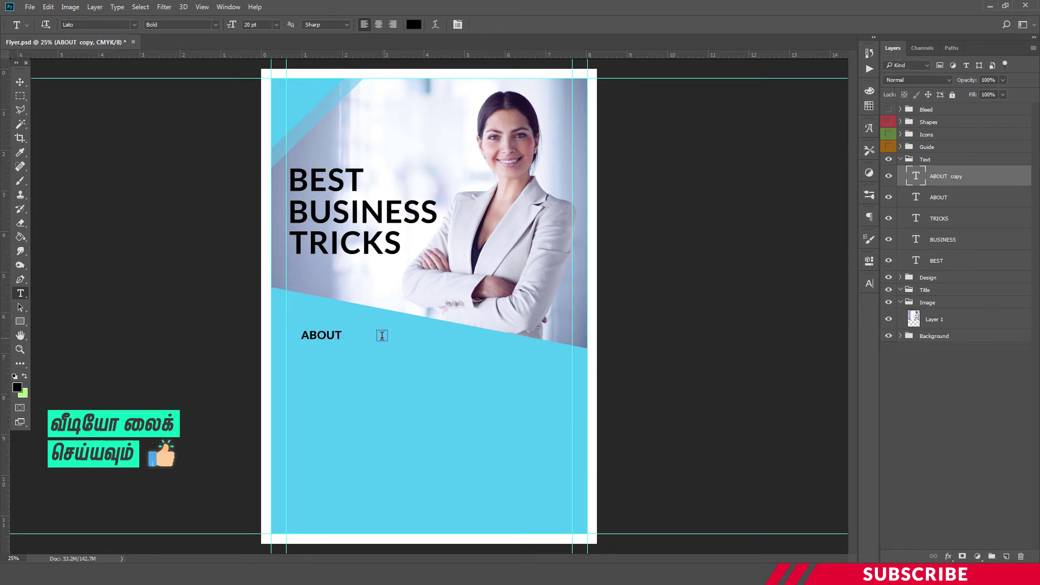
key(v)
drag(325, 339, 331, 352)
key(t)
double_click(327, 349)
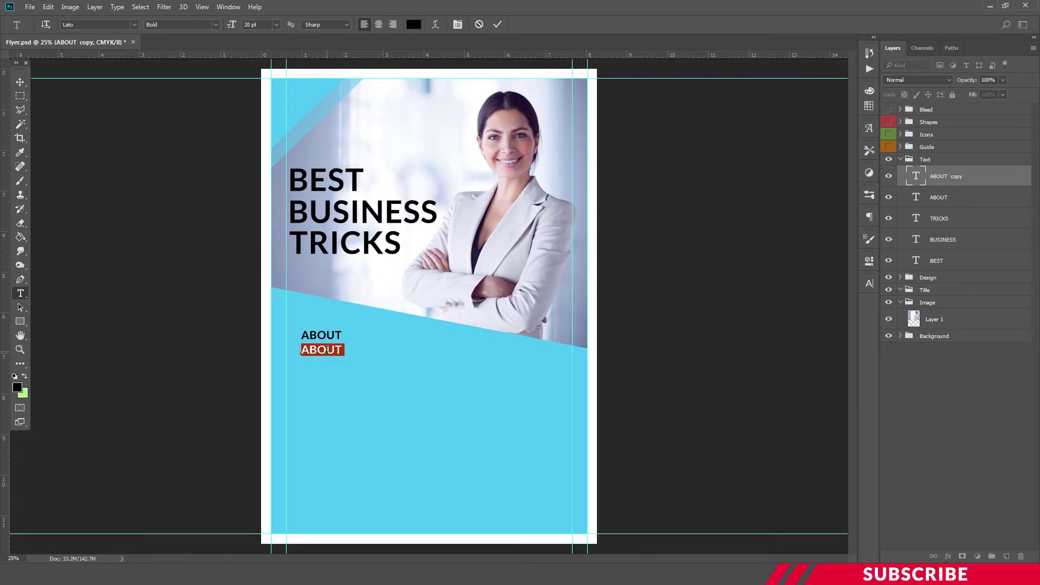
text(THE )
text(COMPA)
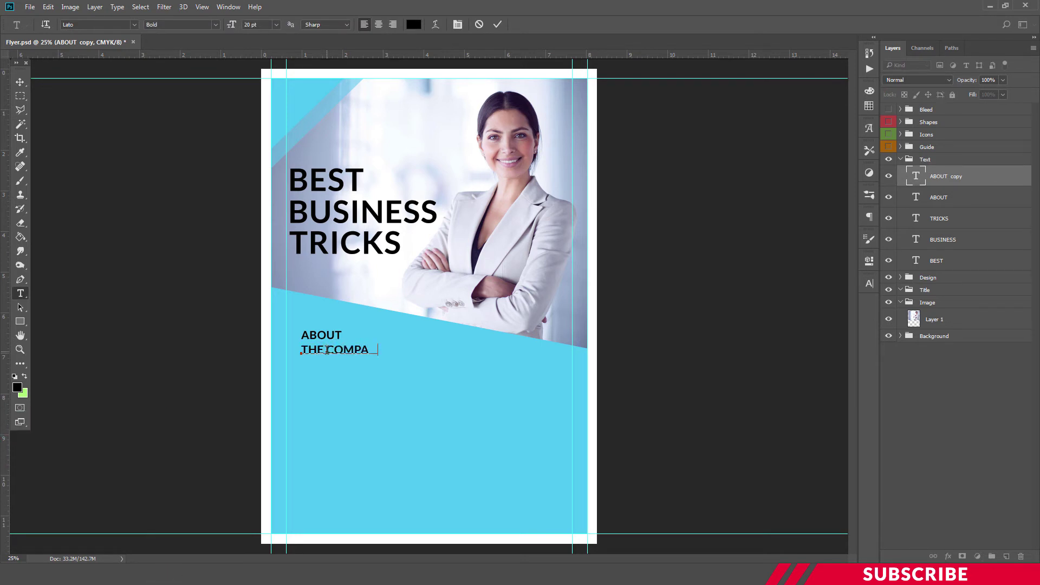
text(NT)
text(Y)
key(ctrl+Return)
- Line up THE COMPANY under ABOUT and move both lines to the left margin
key(v)
drag(329, 352, 326, 352)
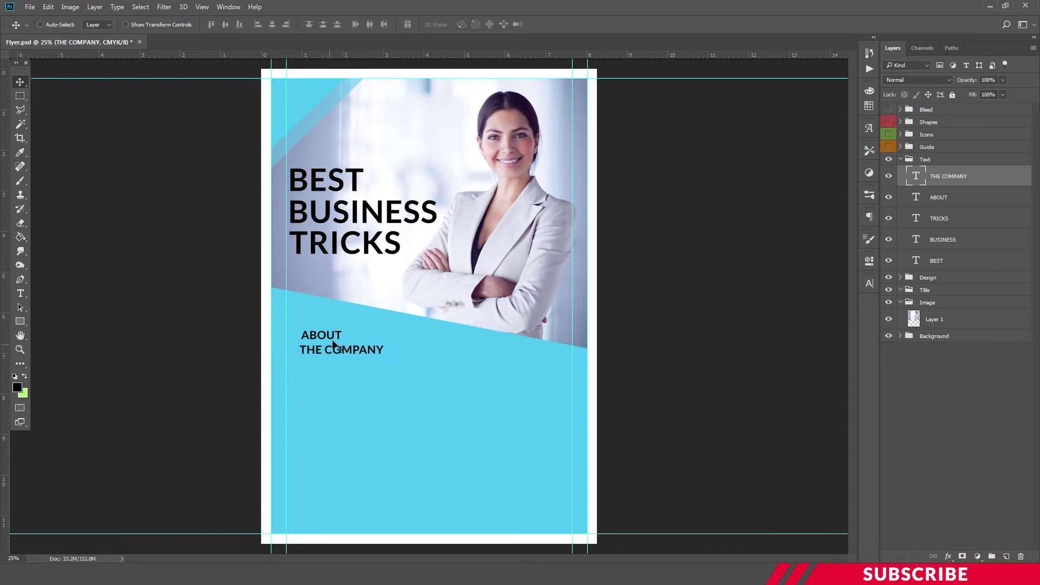
key(Right)
key(Right)
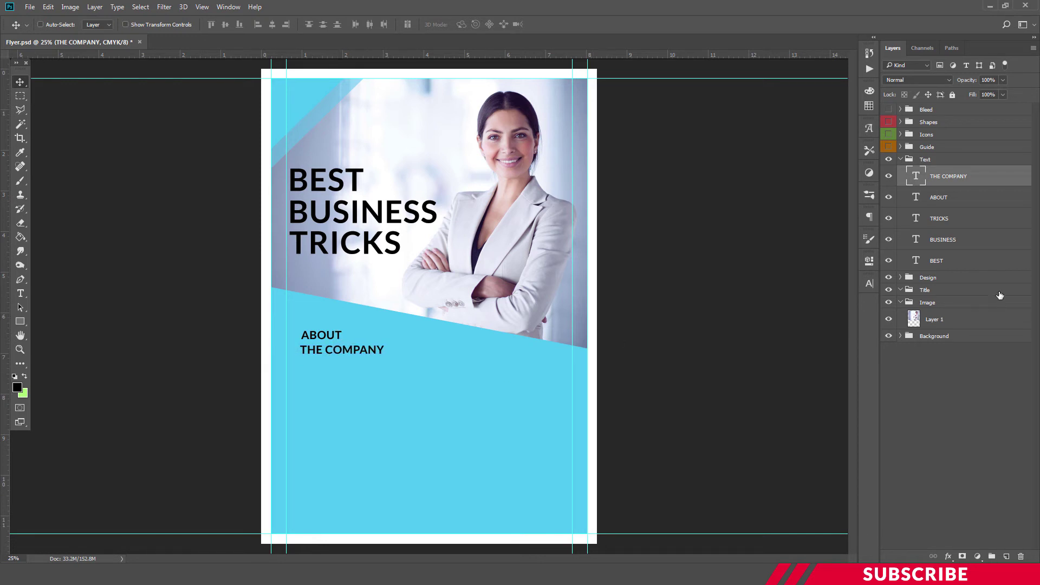
shift+click(948, 203)
drag(364, 353, 349, 336)
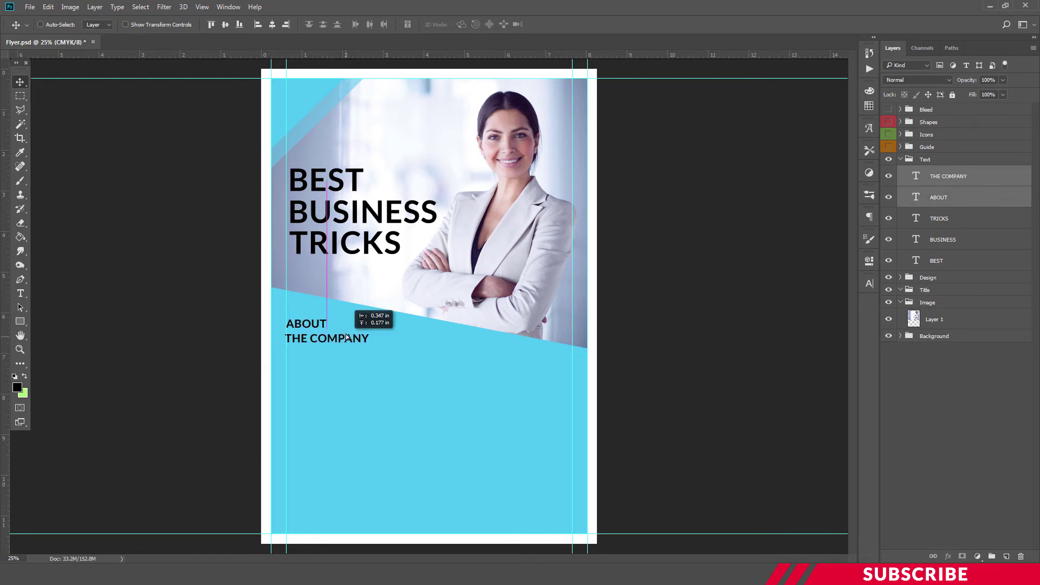
key(Right)
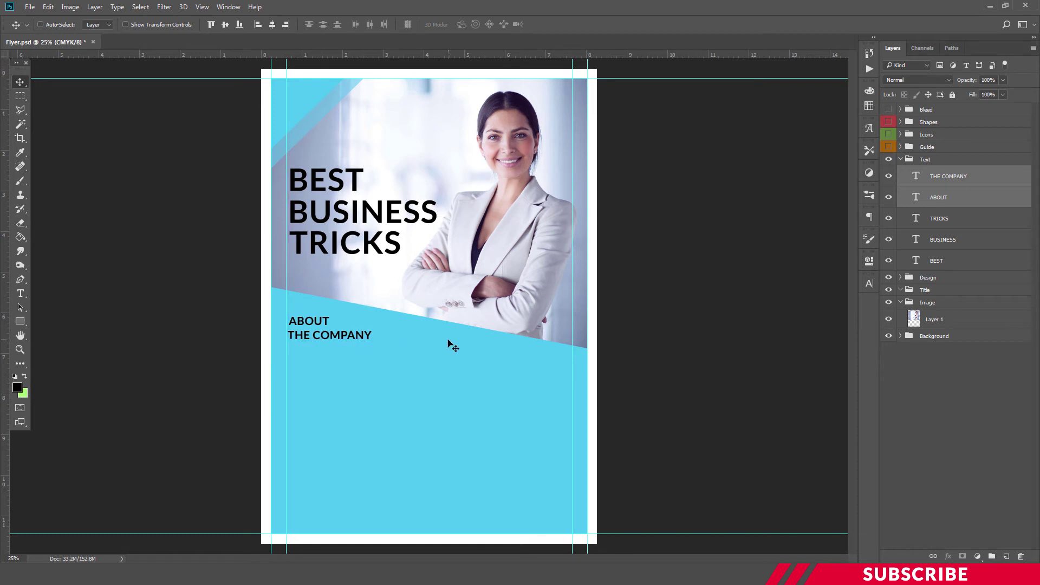
key(Right)
key(Right)
key(Left)
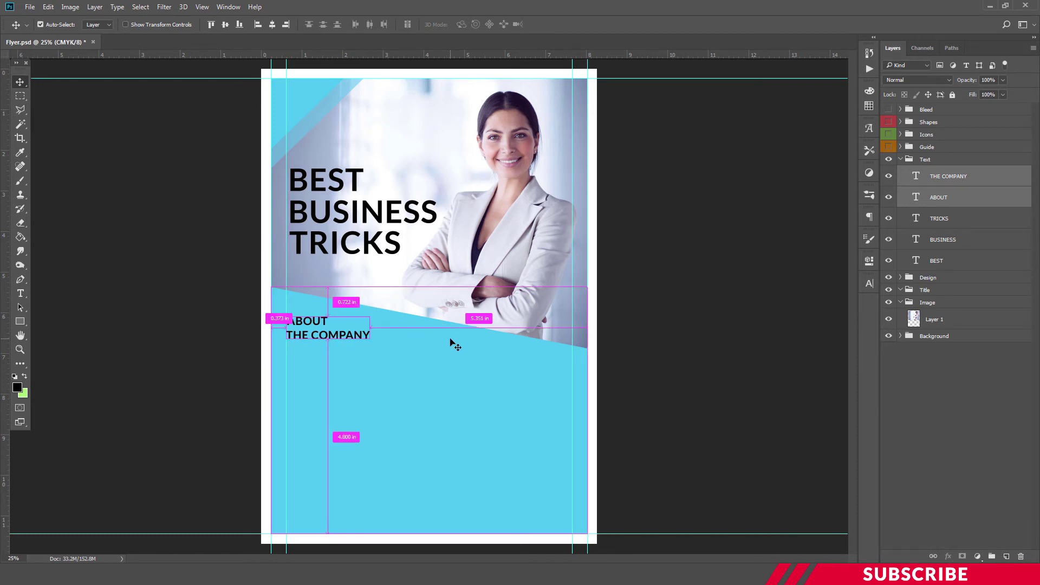
key(ctrl+plus)
key(ctrl+minus)
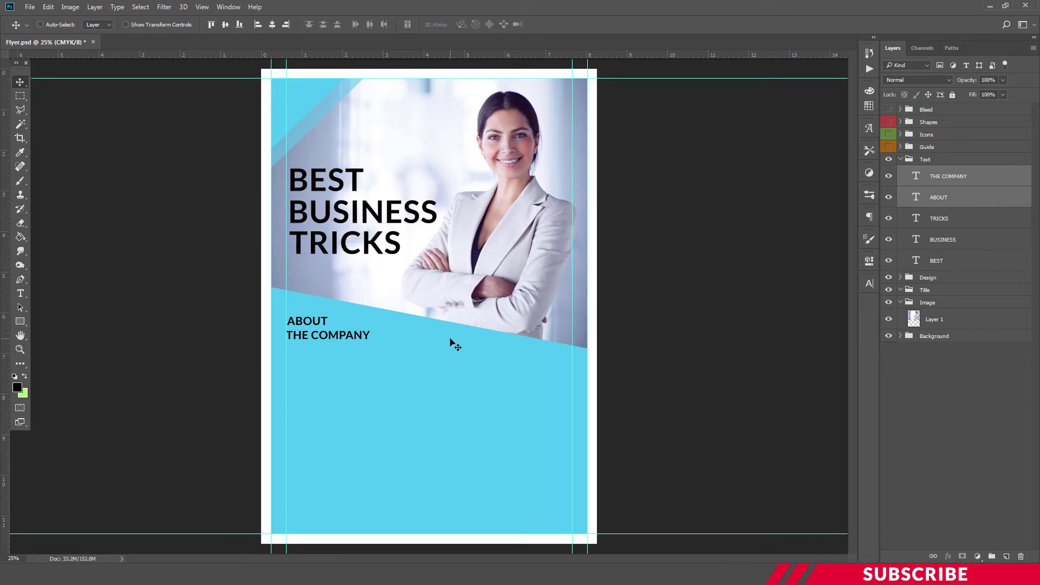
key(alt+Tab)
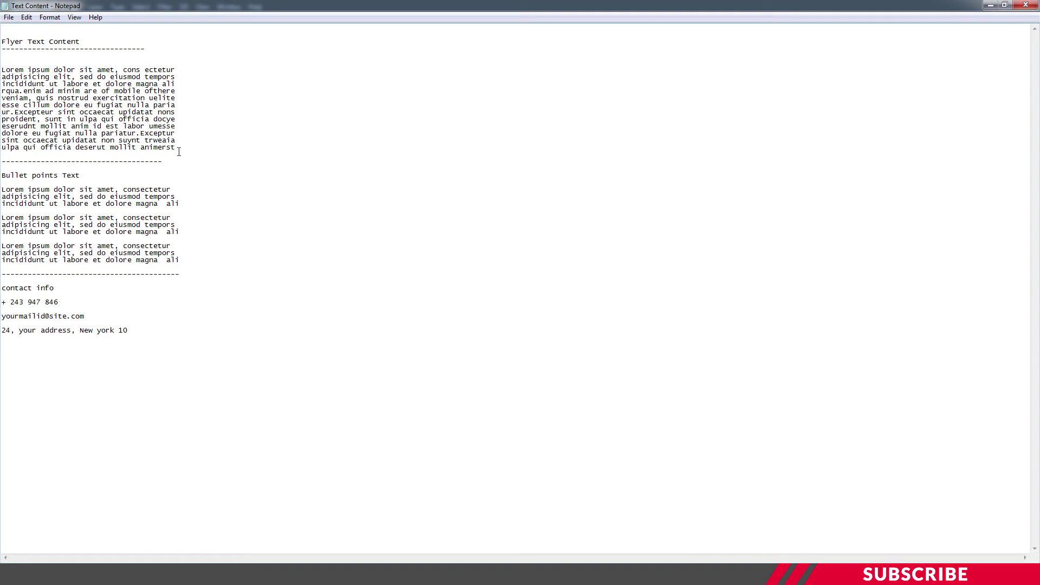
- Copy the first Lorem ipsum paragraph from the Notepad notes and return to Photoshop
drag(179, 152, 2, 66)
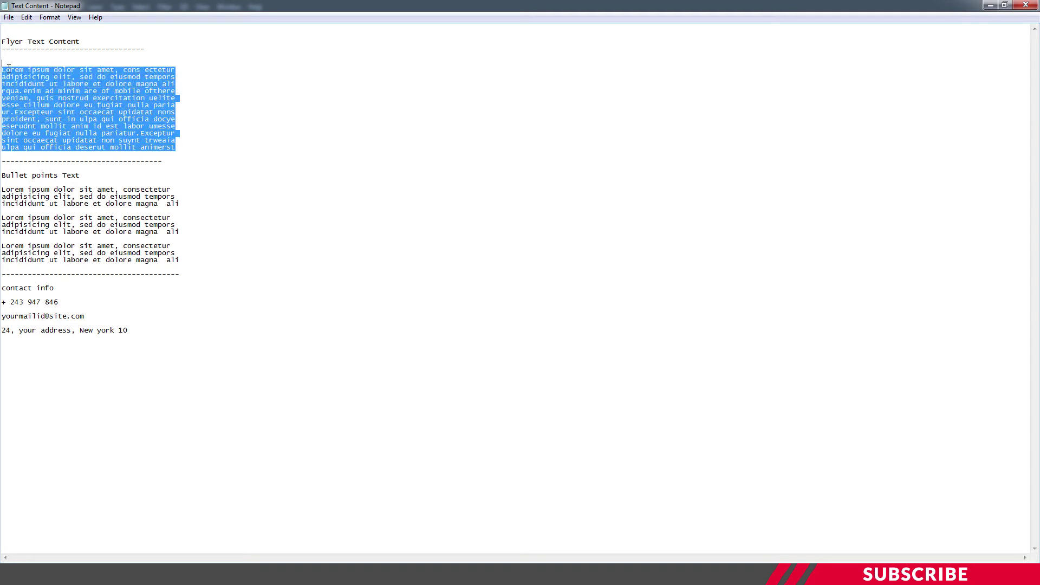
click(9, 69)
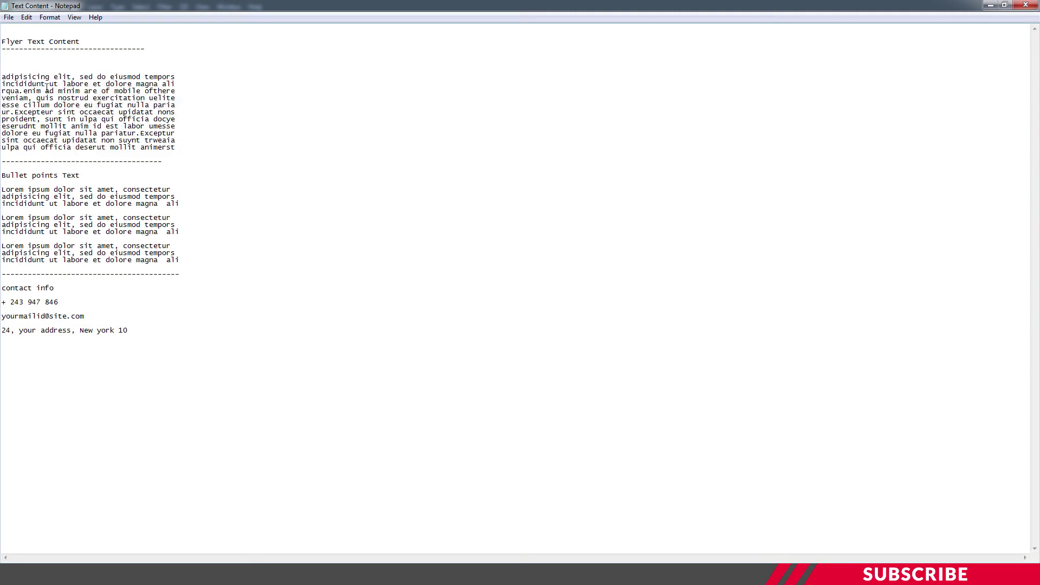
drag(2, 69, 180, 147)
right_click(145, 119)
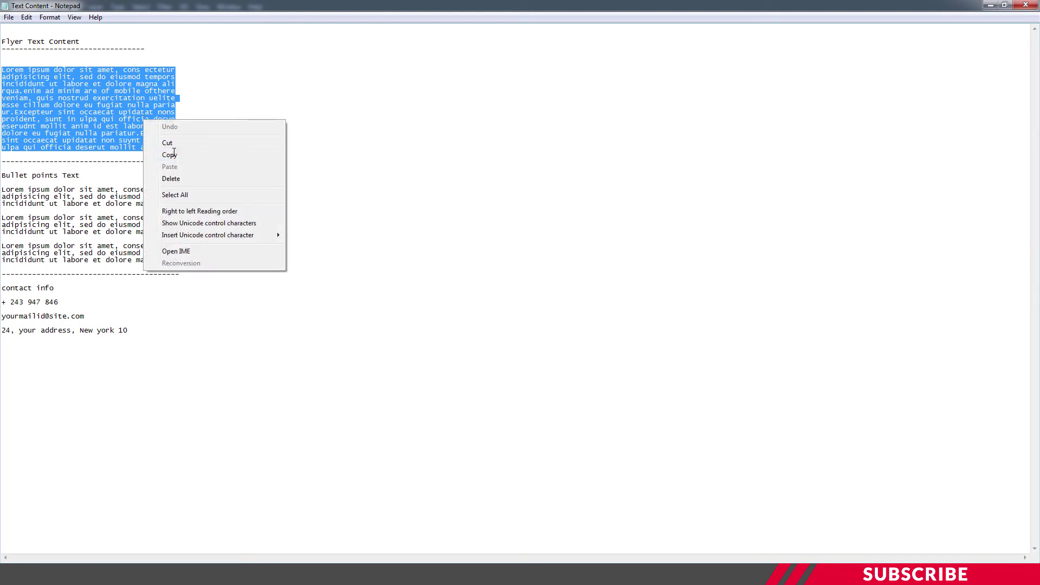
click(163, 155)
key(alt+Tab)
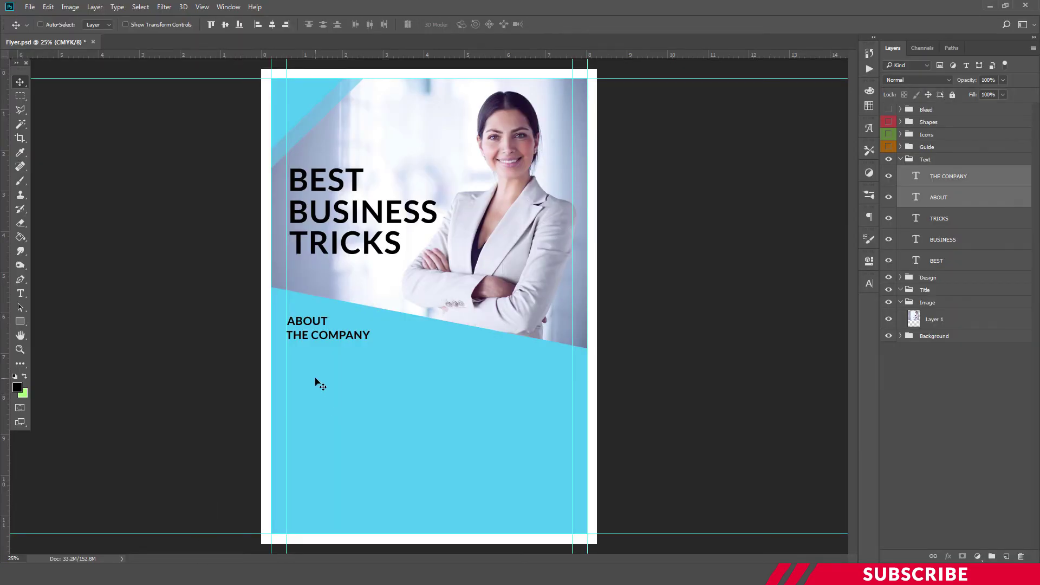
- Paste the Lorem ipsum paragraph as 12 pt text below ABOUT THE COMPANY
key(t)
click(1007, 555)
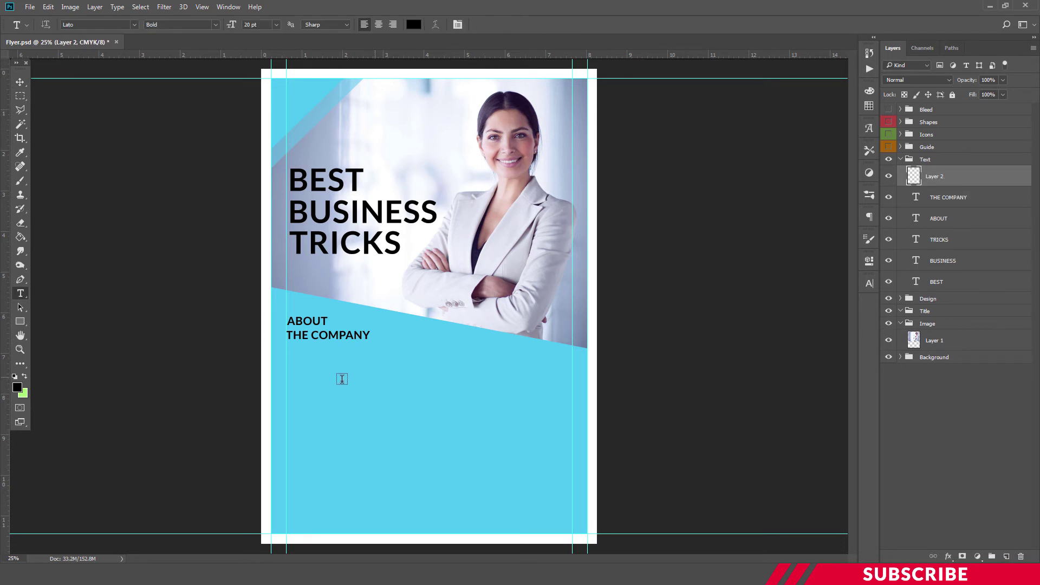
click(264, 24)
text(12)
key(Return)
click(301, 373)
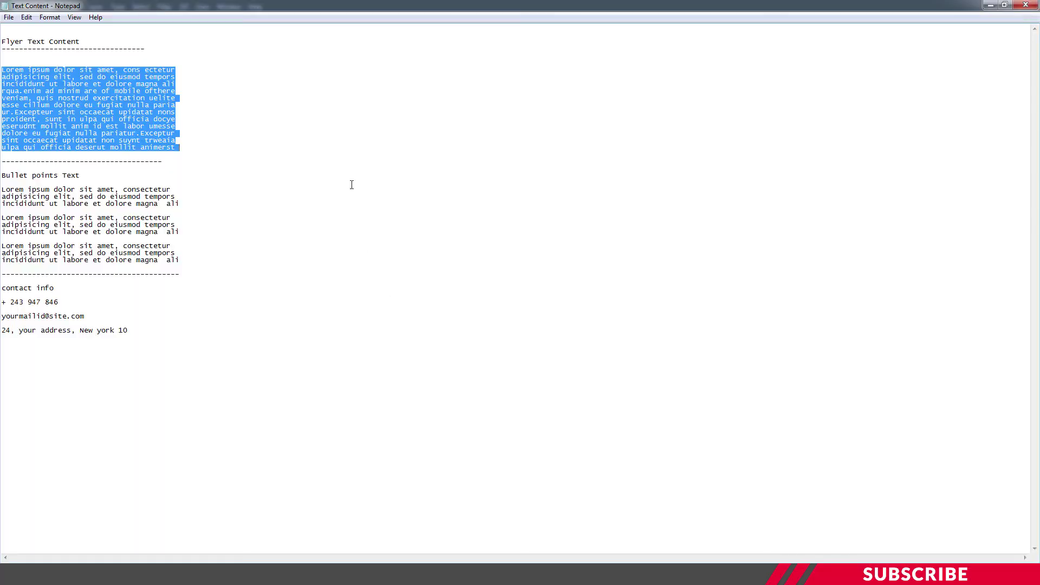
- Select the first bullet-point paragraph in the Notepad notes
click(100, 185)
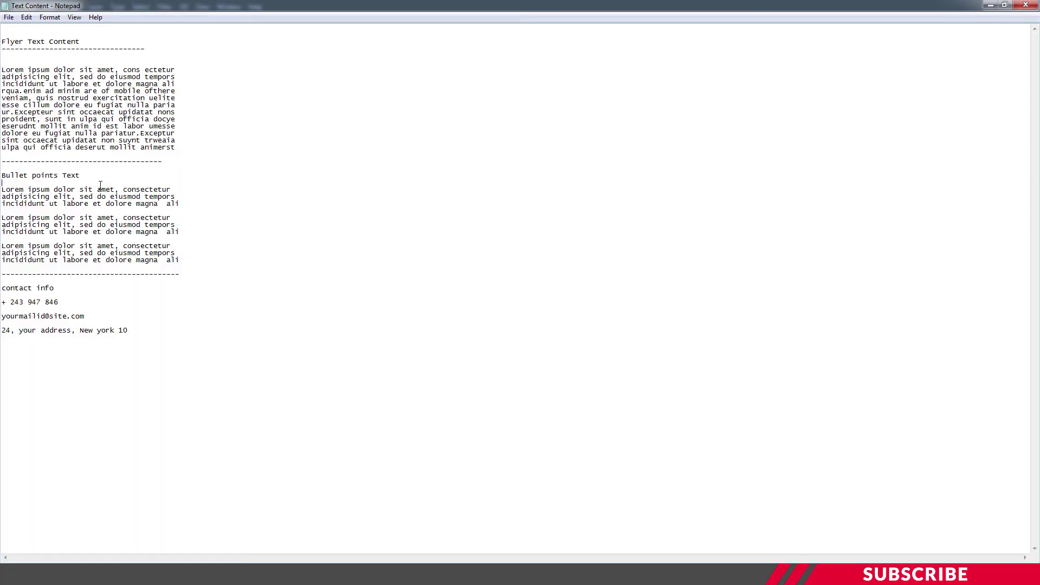
drag(184, 203, 5, 191)
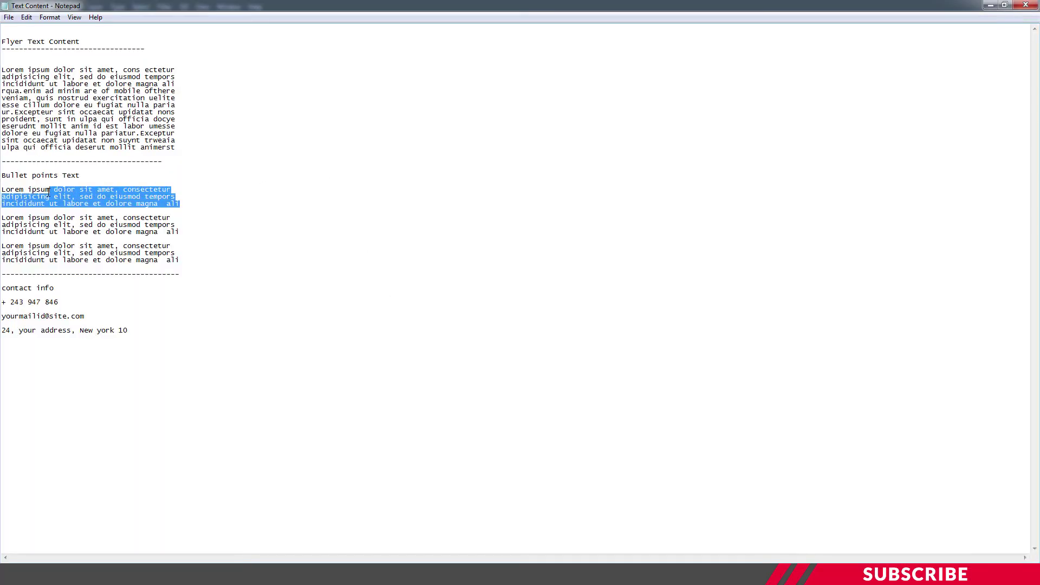
right_click(3, 191)
- Copy the first bullet paragraph and place it as text in the right column below the photo
click(33, 224)
key(alt+Tab)
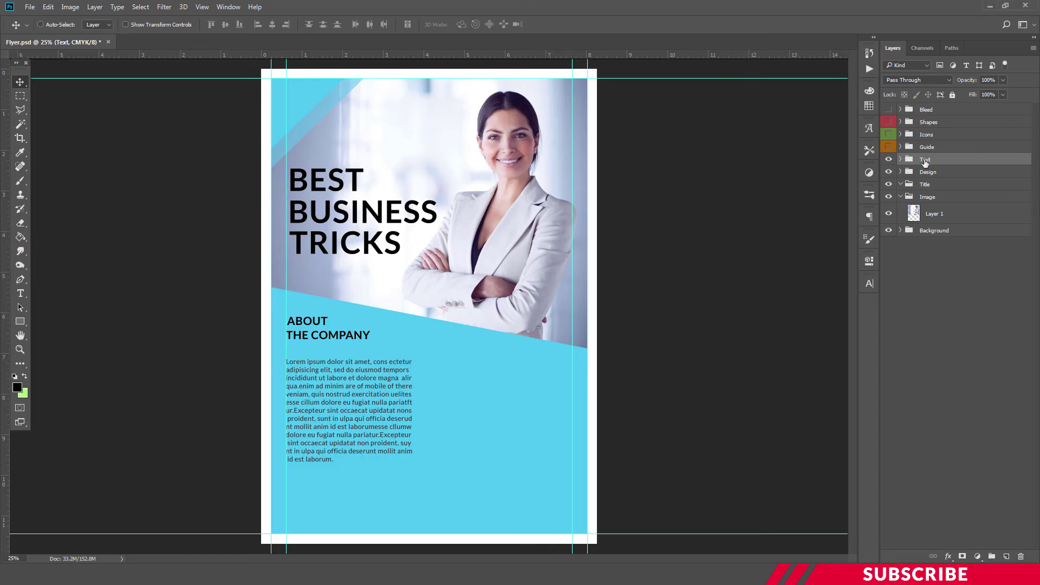
click(900, 159)
click(953, 176)
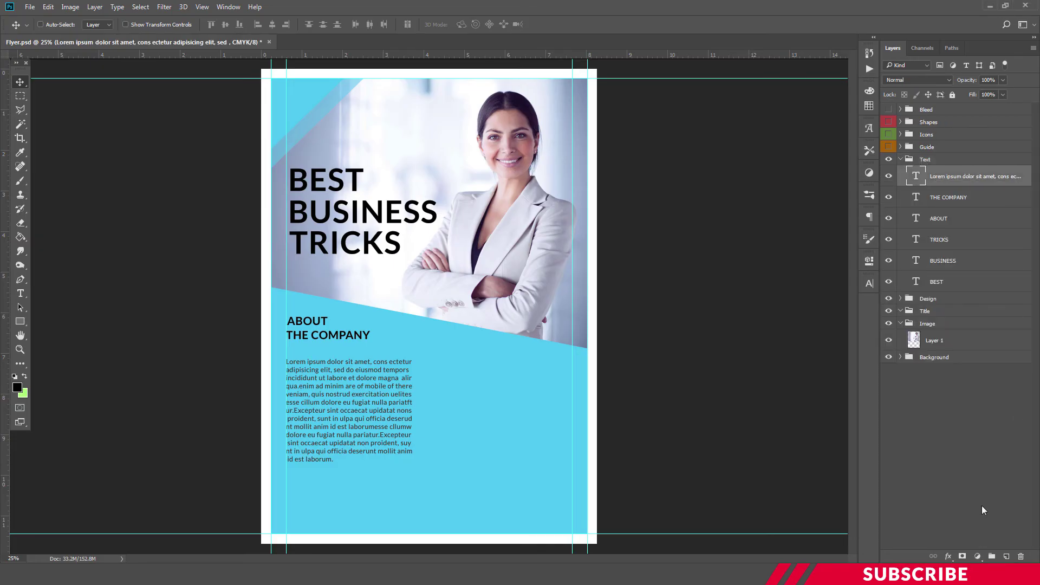
click(1006, 556)
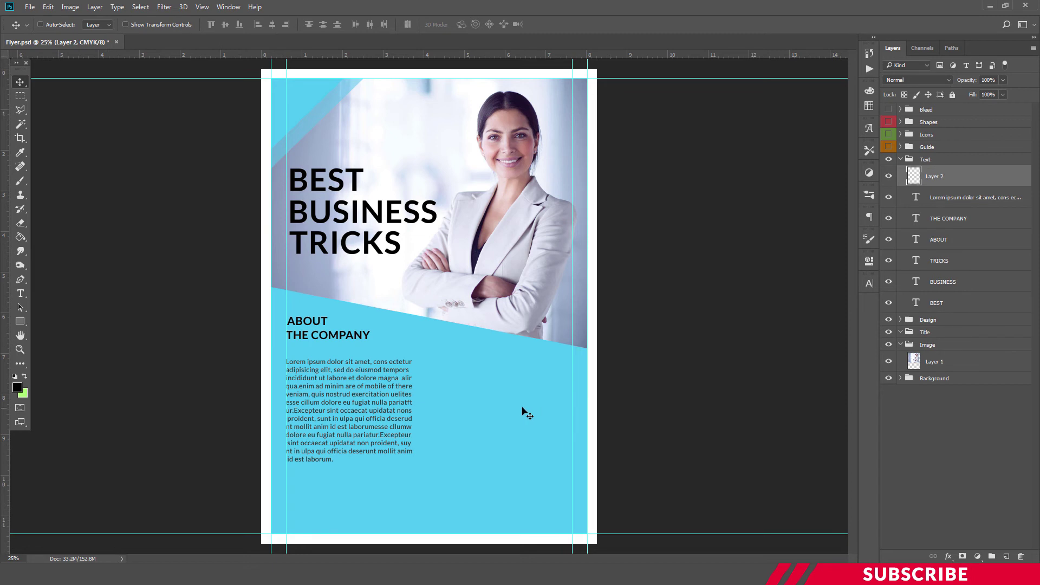
key(t)
click(459, 378)
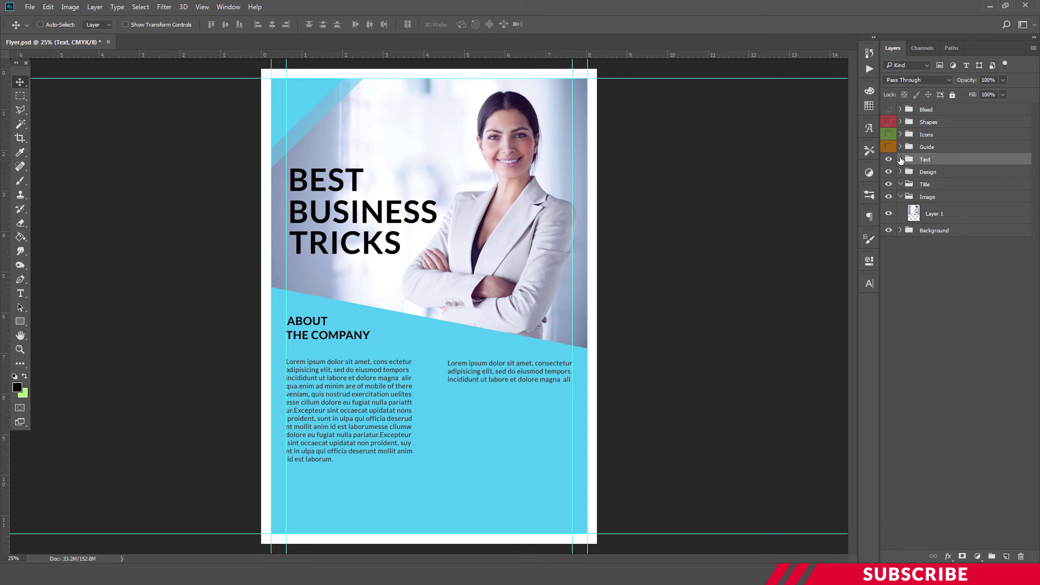
- Duplicate the bullet paragraph twice down the right column and collapse the Text group
click(901, 159)
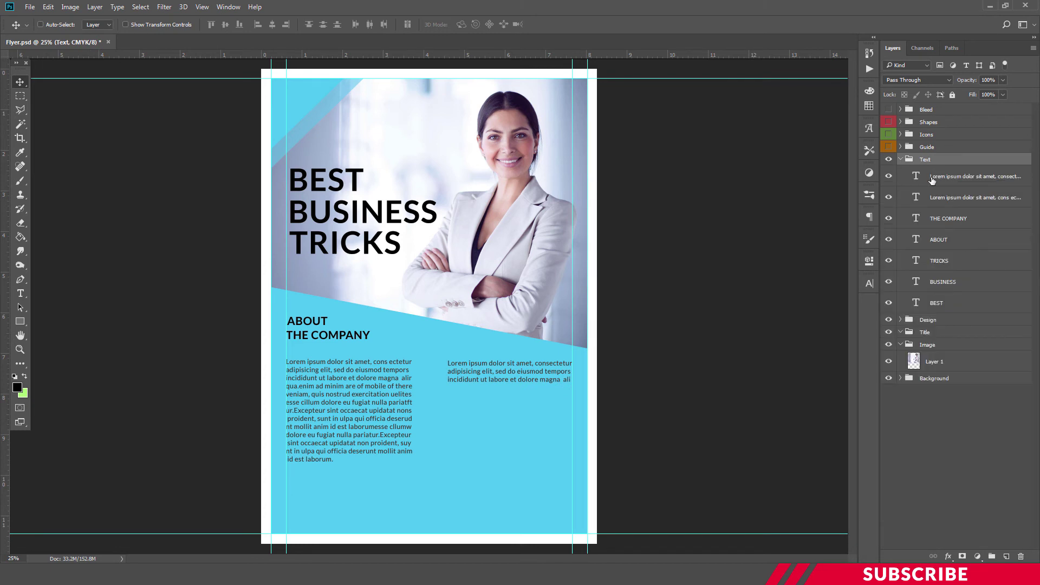
click(927, 177)
drag(509, 374, 505, 410)
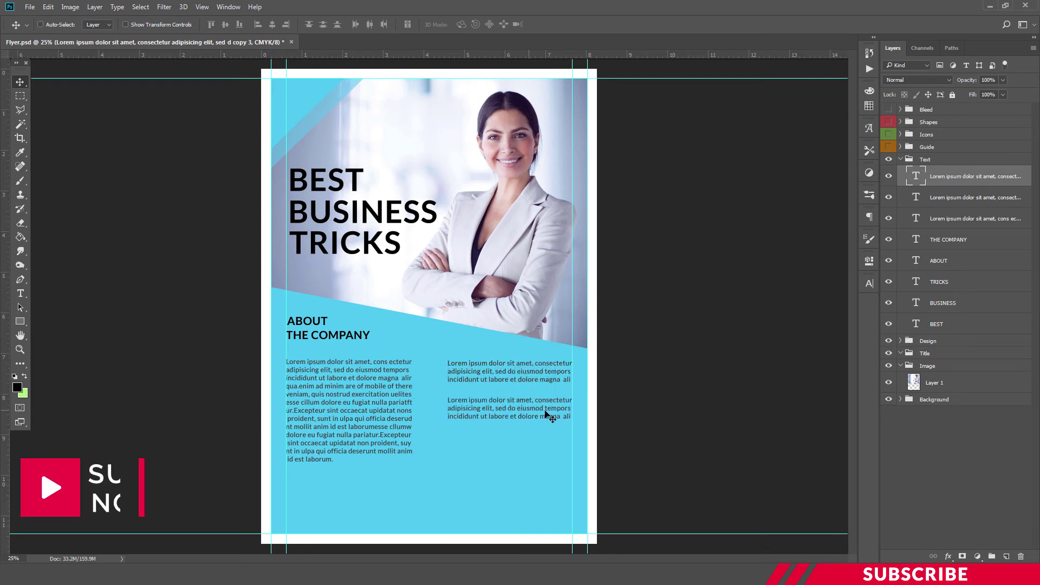
drag(508, 411, 511, 454)
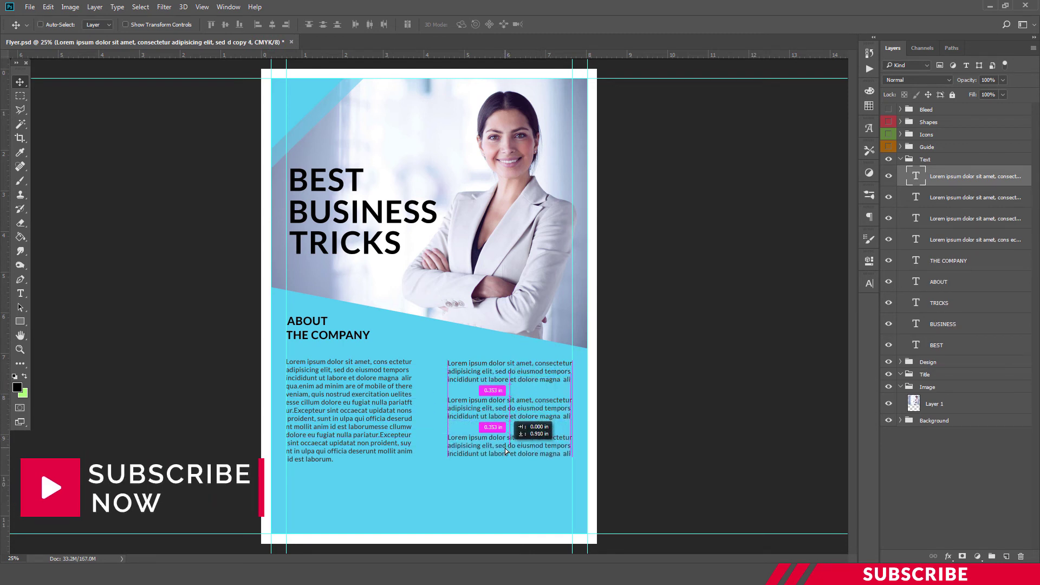
click(900, 161)
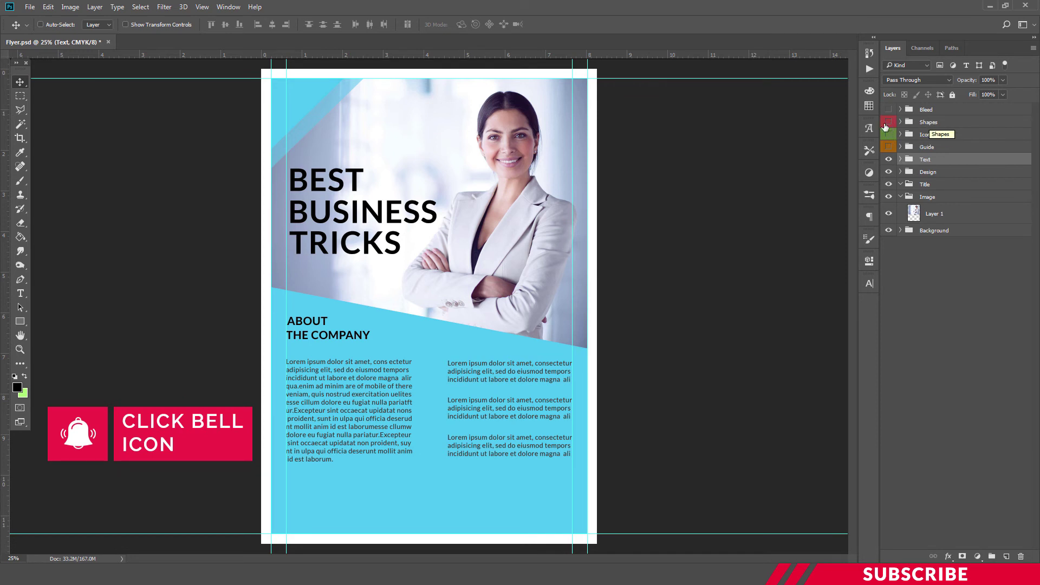
- Show the Shapes group and drag the Shield, Globe and Plane icons beside the three bullets
click(889, 123)
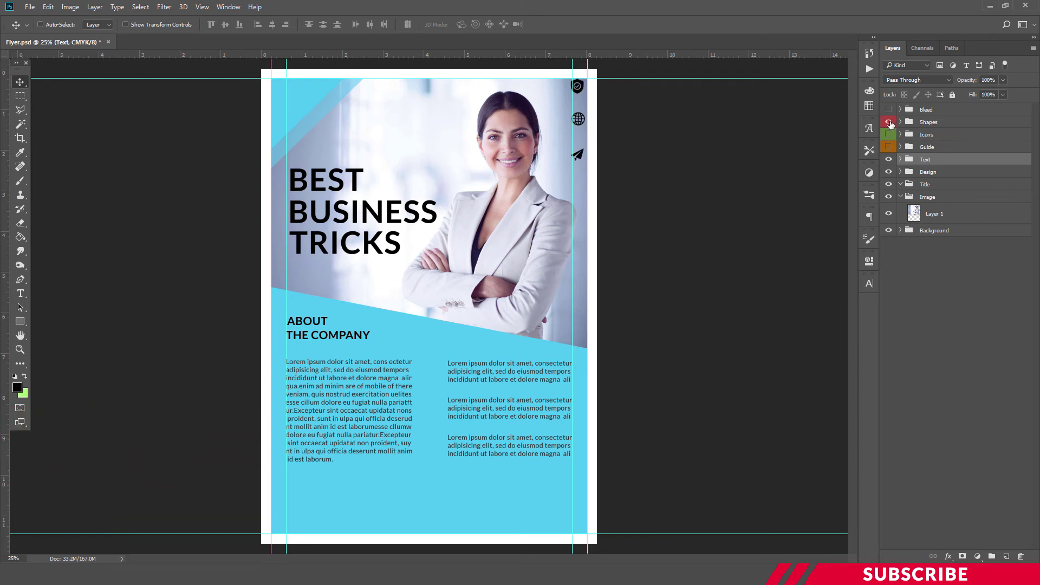
click(900, 123)
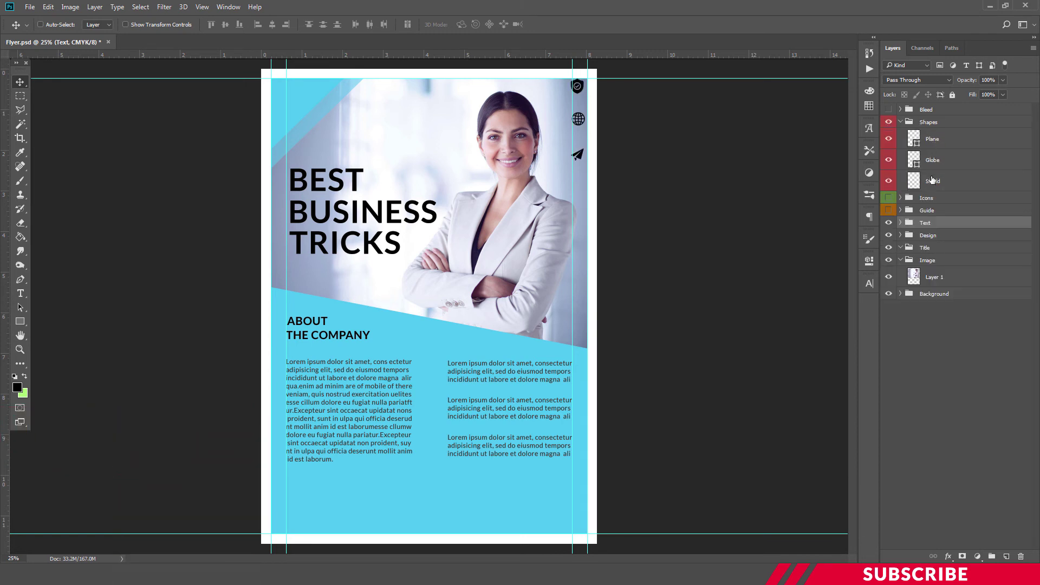
click(933, 181)
mouse_move(578, 94)
mouse_down()
mouse_move(436, 365)
mouse_move(430, 398)
mouse_up()
click(932, 160)
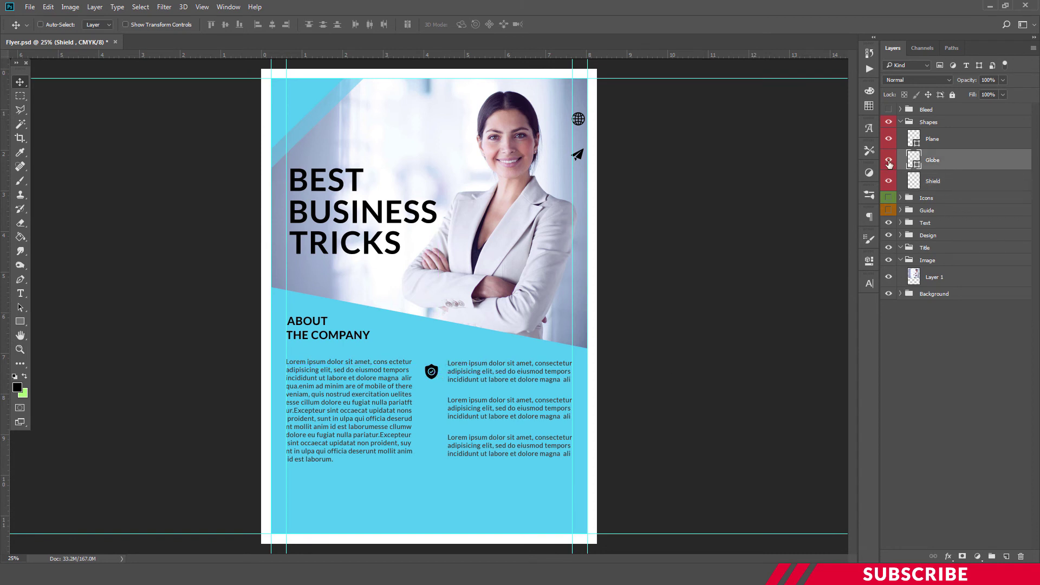
mouse_move(579, 118)
mouse_down()
mouse_move(430, 363)
mouse_move(398, 489)
mouse_up()
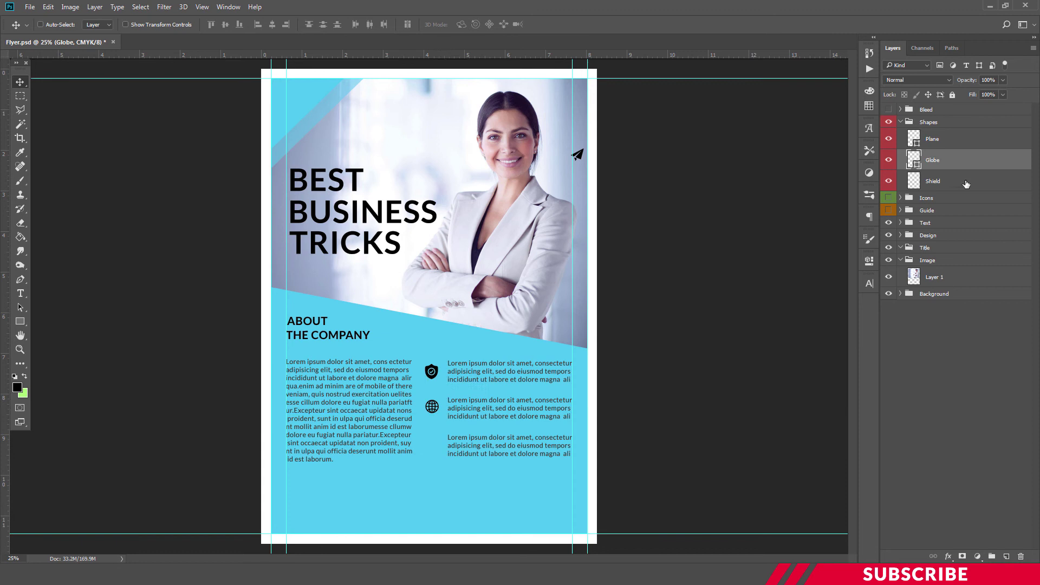
click(940, 140)
drag(578, 155, 435, 444)
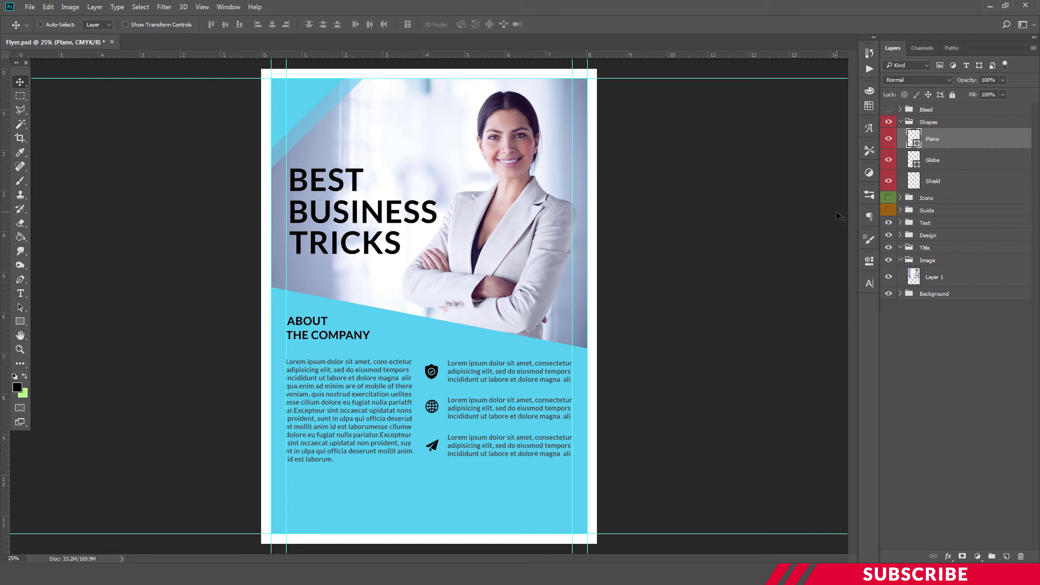
- Add a new text layer reading 'contact' below the about paragraph
click(900, 222)
click(936, 244)
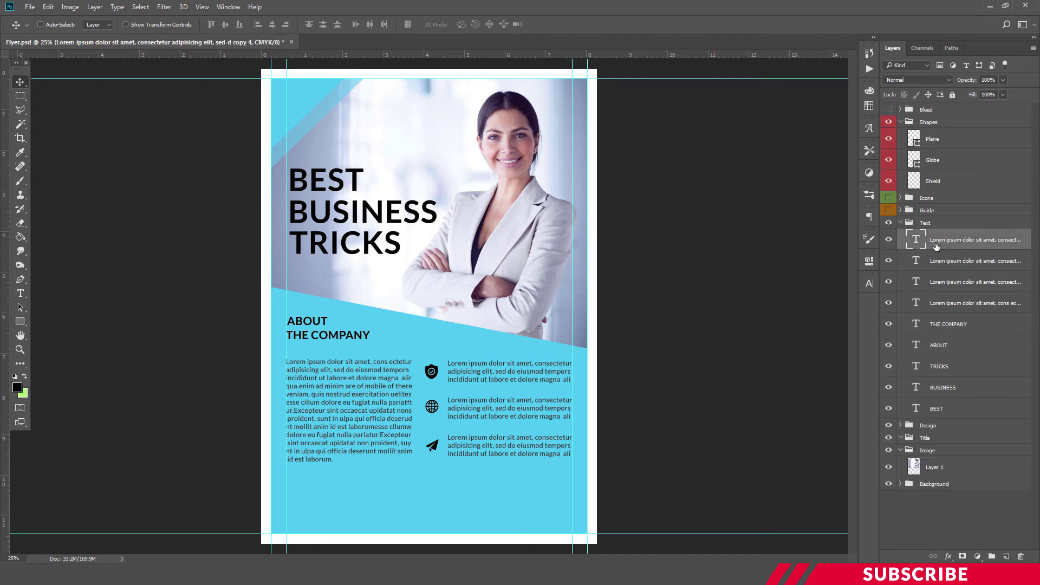
click(1007, 557)
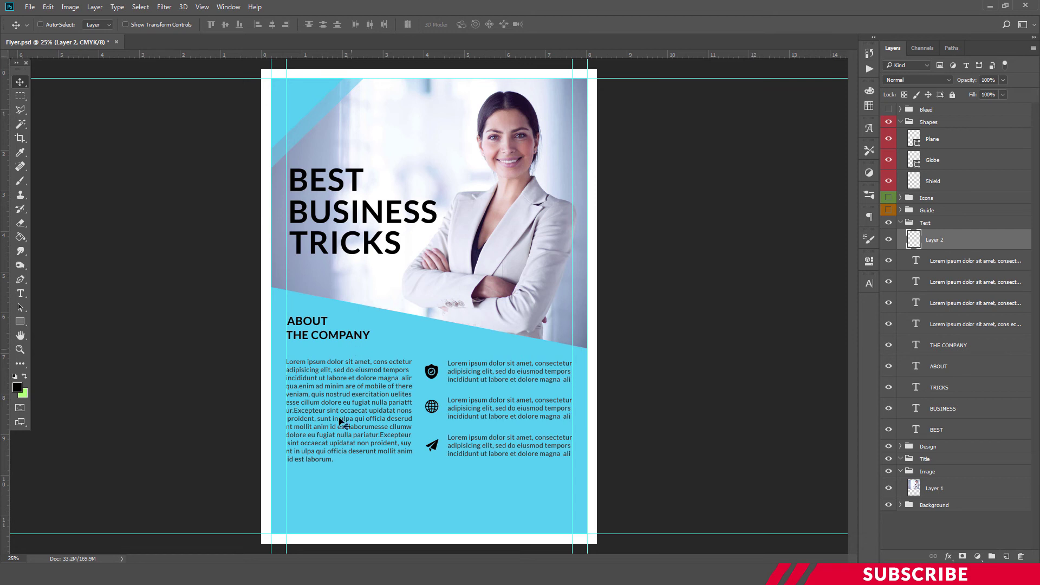
key(t)
click(293, 489)
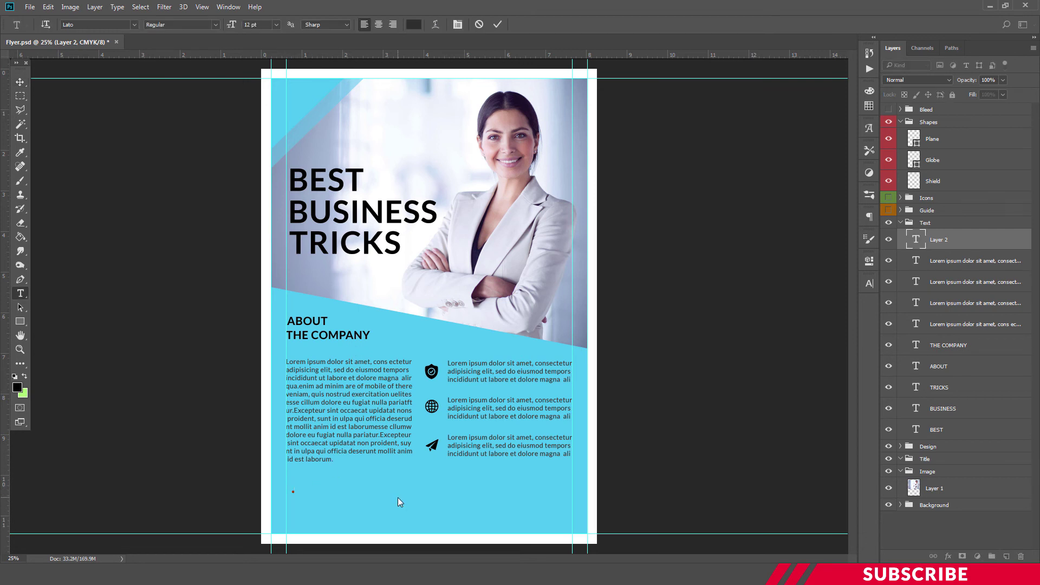
text(con)
text(tact)
- Make the contact text All Caps at 16 pt and align it to the left guide
key(ctrl+a)
click(869, 284)
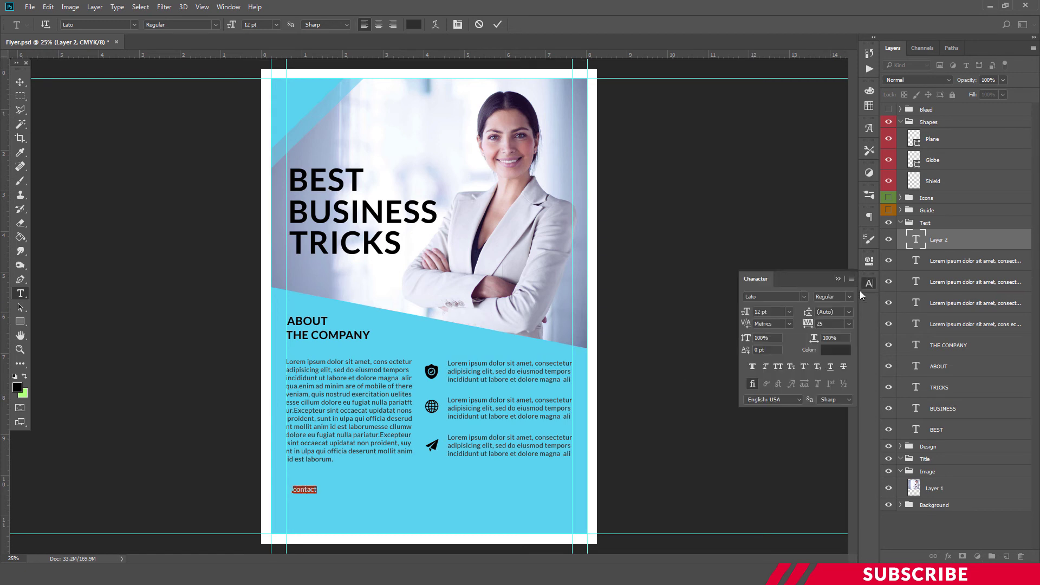
click(778, 366)
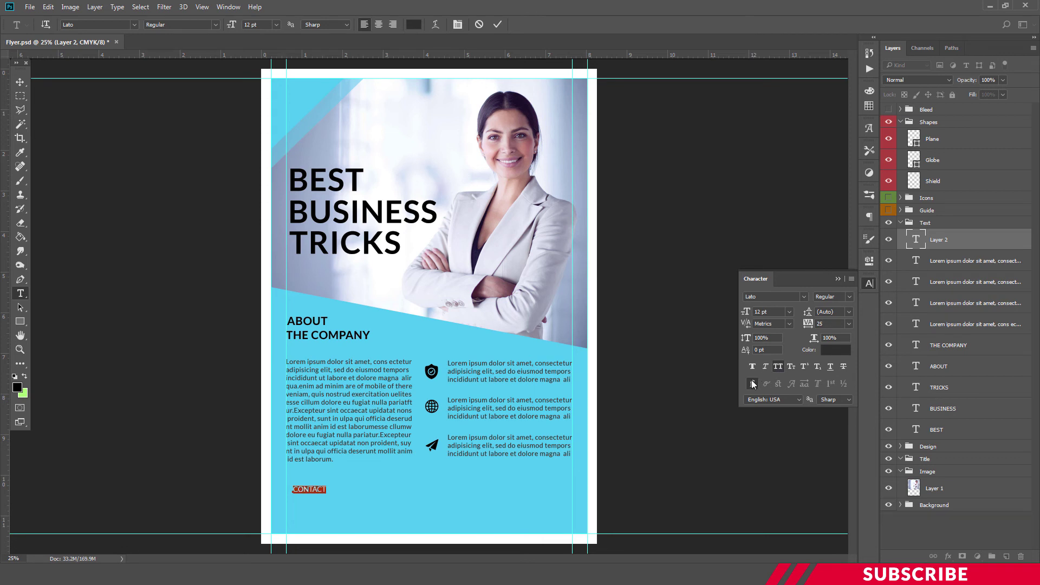
click(868, 285)
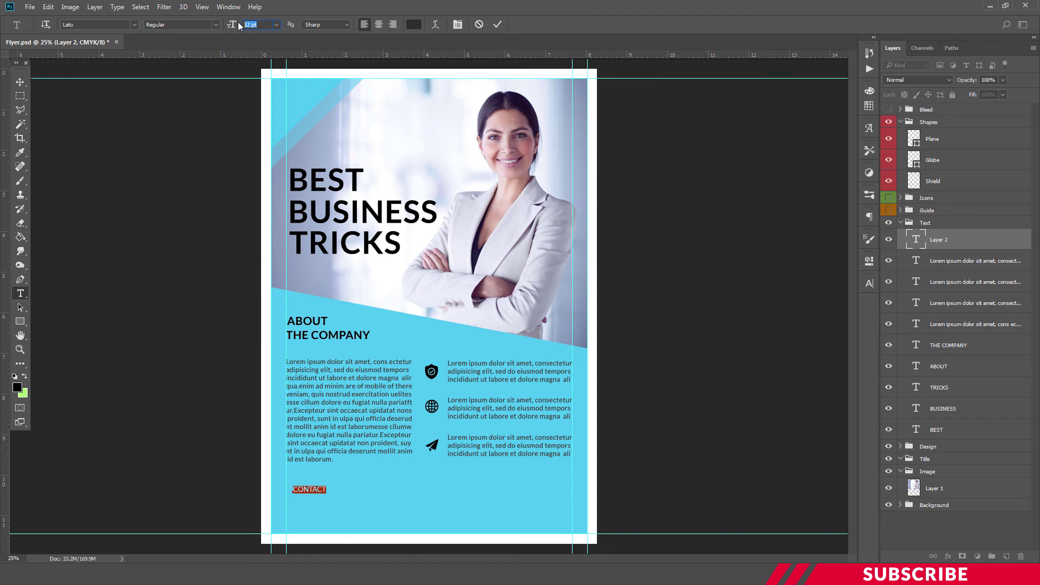
text(16)
key(ctrl+Return)
key(v)
drag(320, 486, 313, 486)
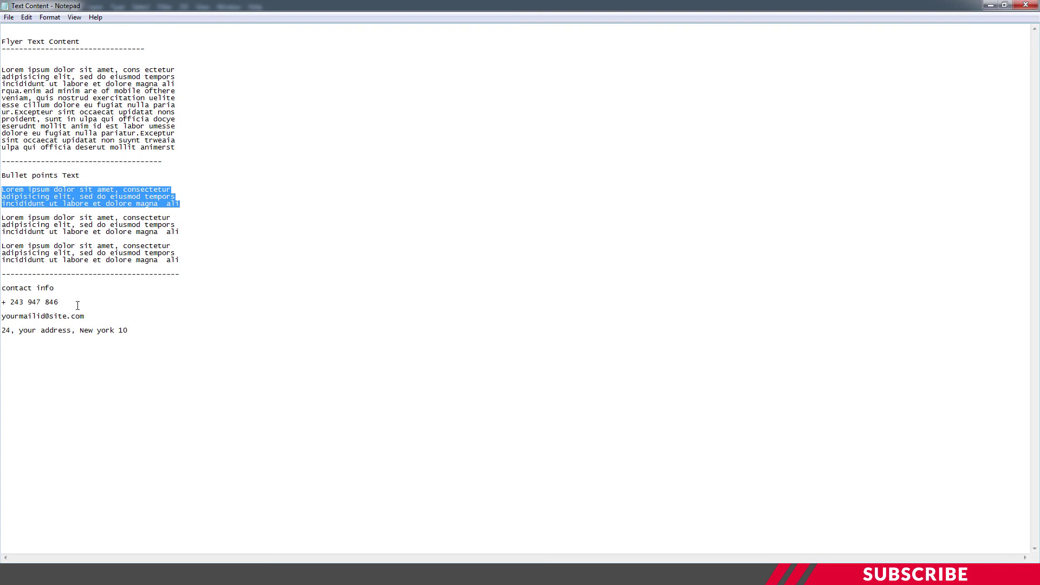
- Copy the phone number line from the contact info in the Notepad notes
drag(77, 306, 2, 303)
right_click(7, 302)
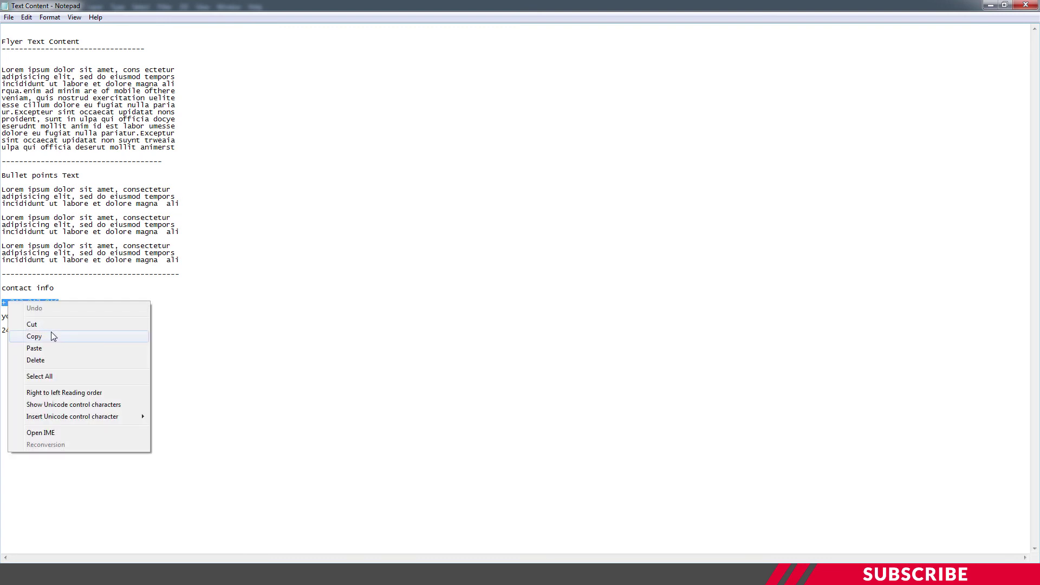
click(52, 336)
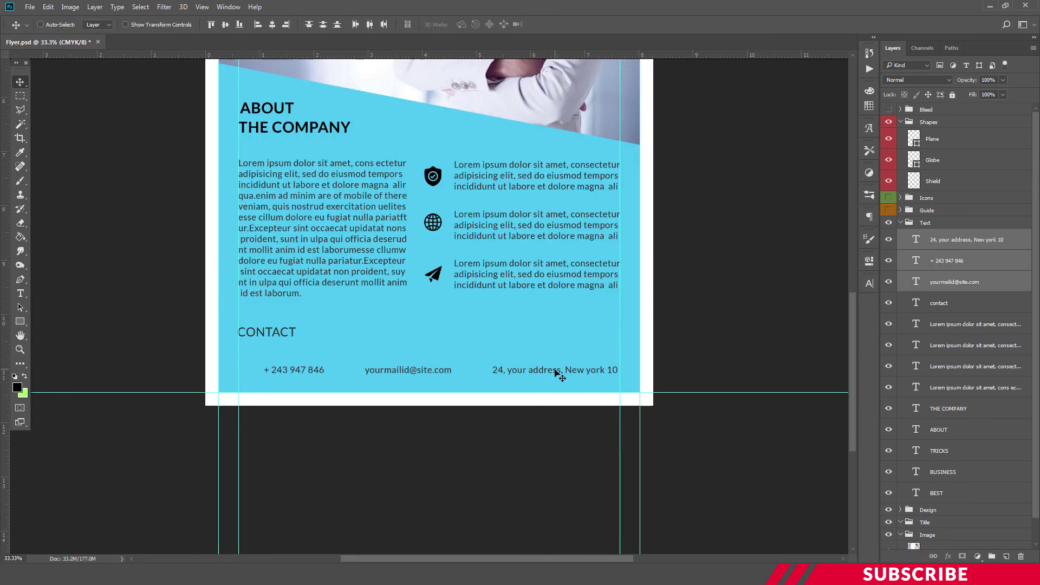
- Select the address text layer, collapse the Shapes group and make the Icons group visible
click(935, 241)
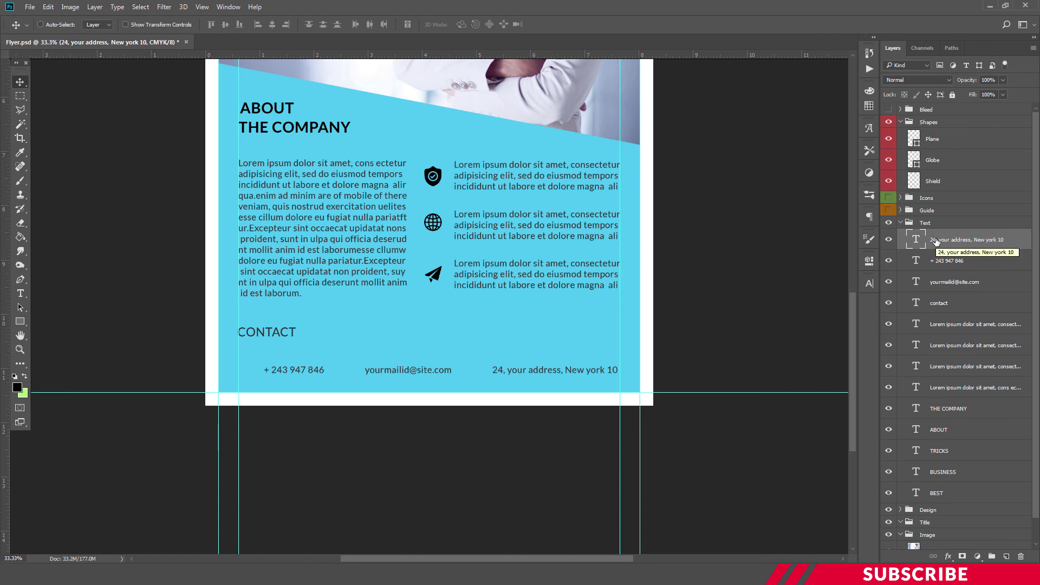
click(900, 123)
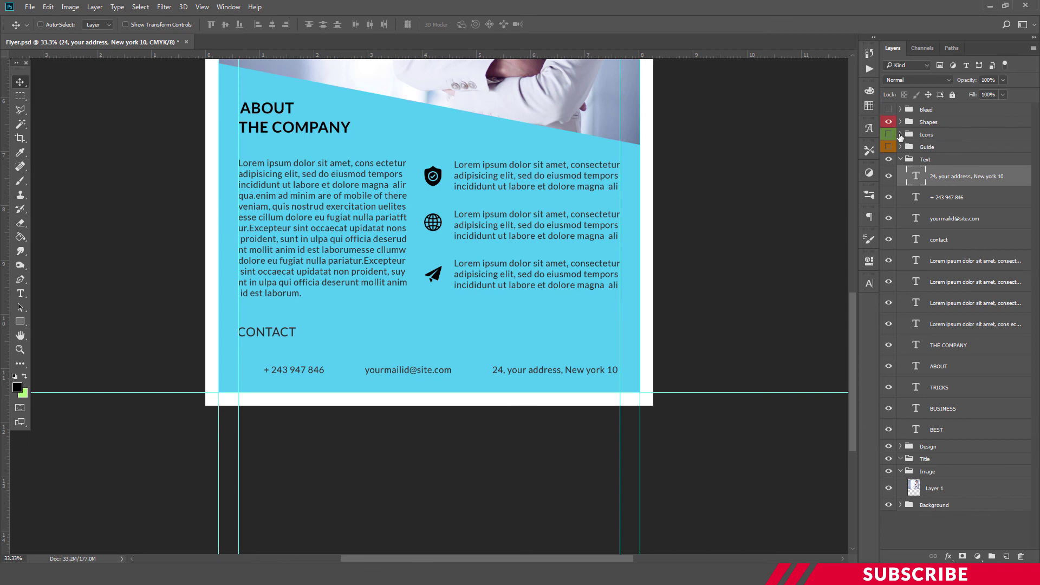
click(888, 136)
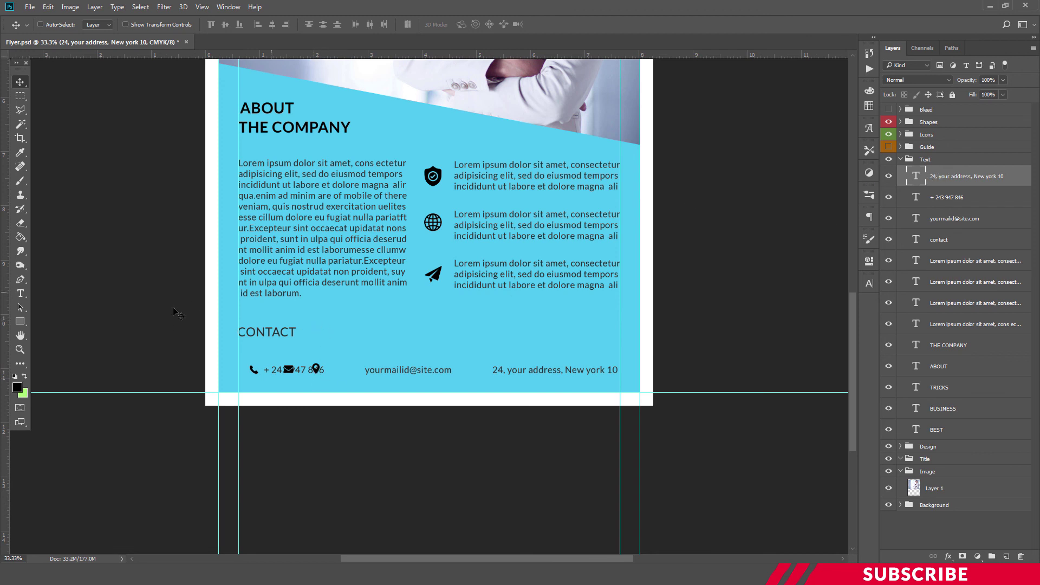
- Move the phone icon in front of the phone number, temporarily hiding the mail icon
drag(288, 372, 336, 372)
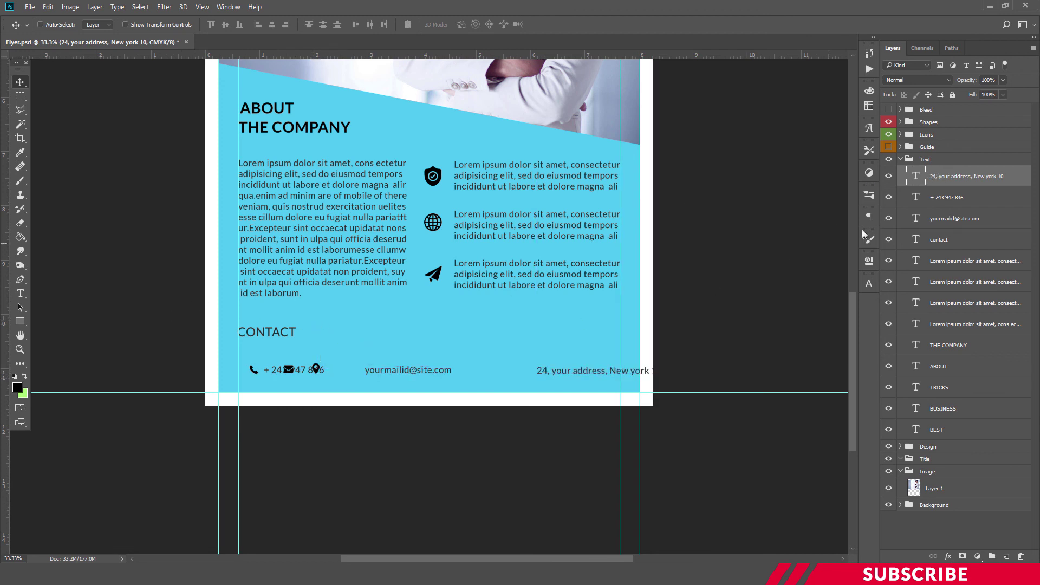
key(ctrl+z)
click(900, 134)
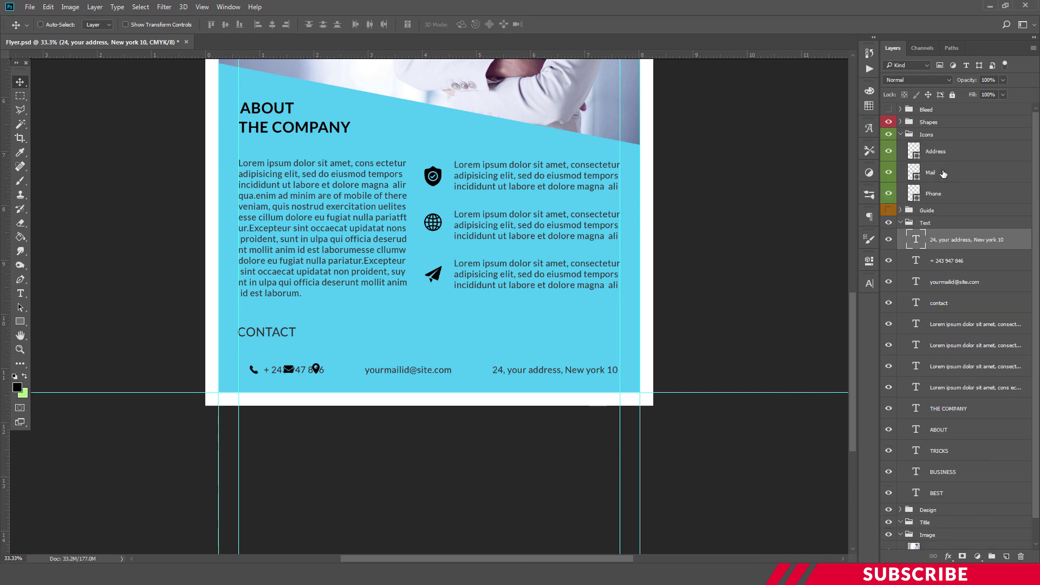
click(935, 179)
click(888, 173)
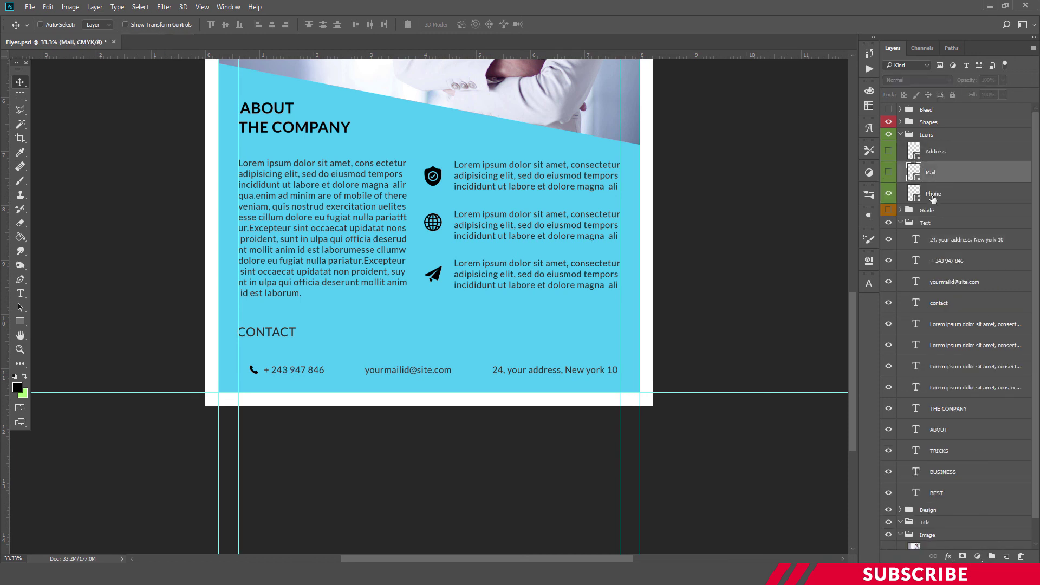
click(937, 193)
drag(256, 374, 245, 375)
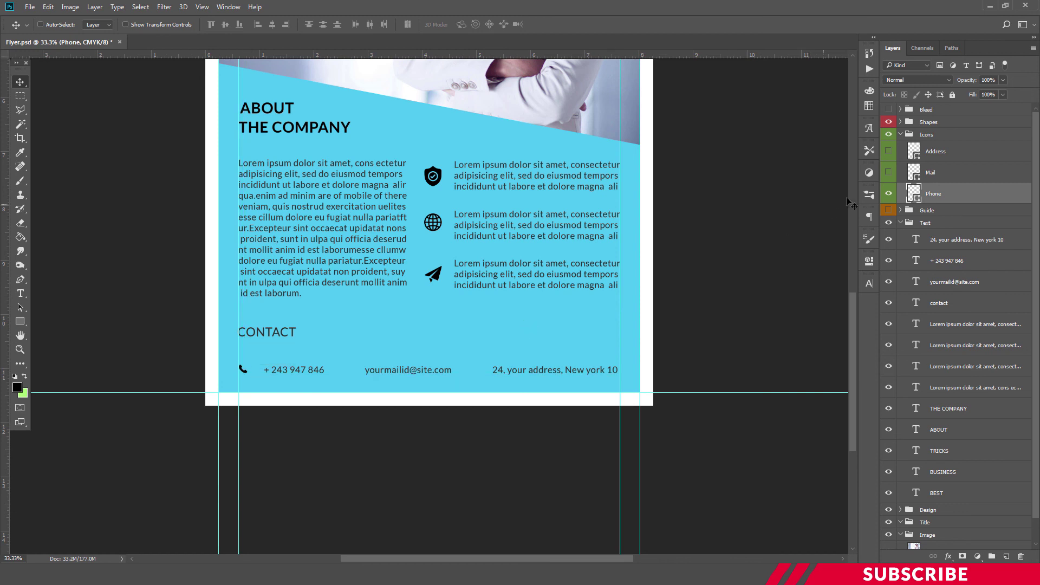
- Place the mail icon before the e-mail address and nudge the phone icon two steps right
click(889, 172)
click(935, 172)
drag(302, 370, 358, 372)
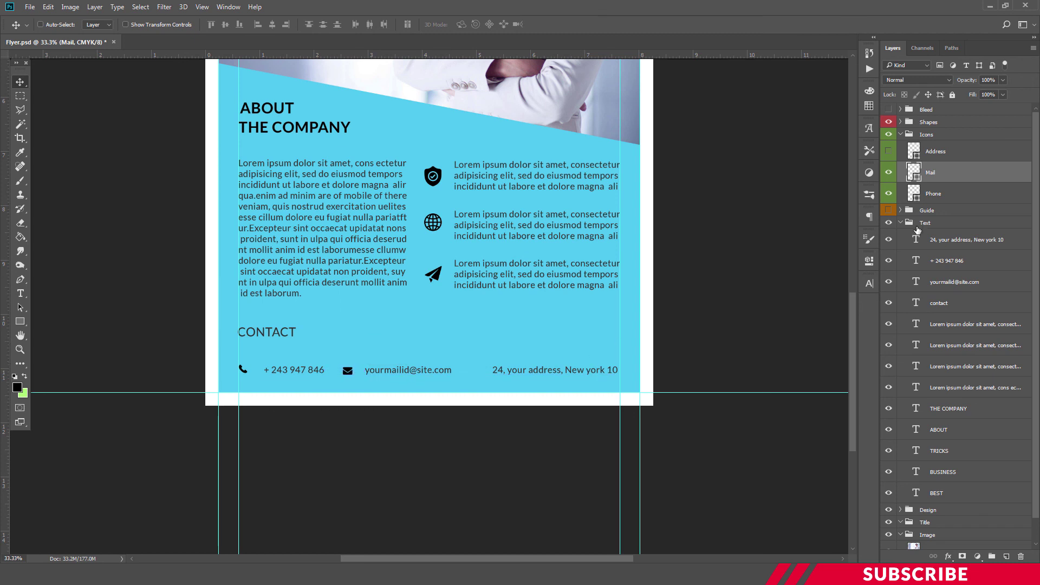
click(973, 193)
key(Right)
key(Right)
key(Right)
key(Right)
key(Right)
key(Right)
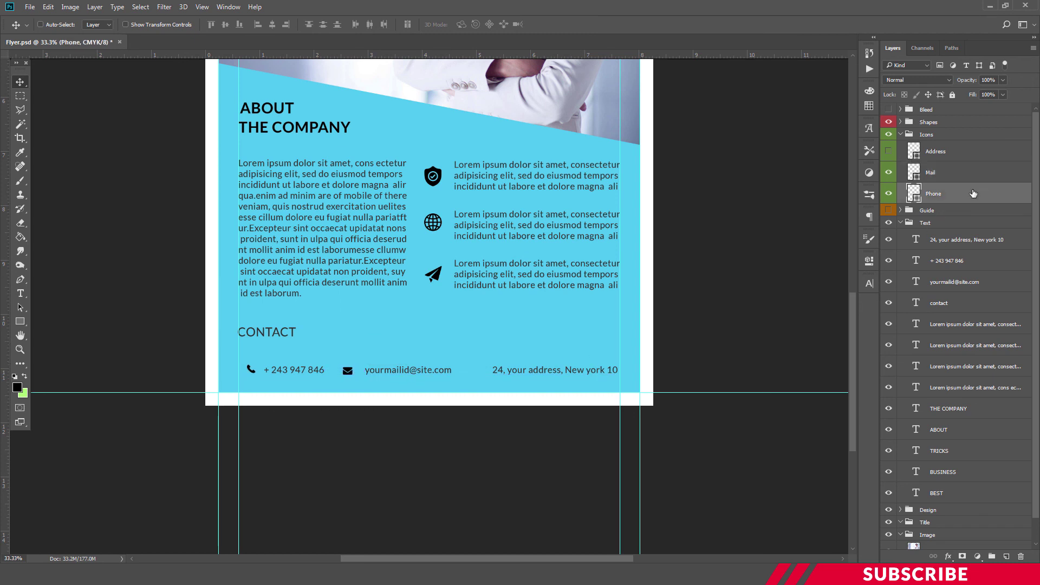
key(Right)
key(Right)
- Place the location icon just before the address text, nudged slightly left
click(948, 151)
click(888, 152)
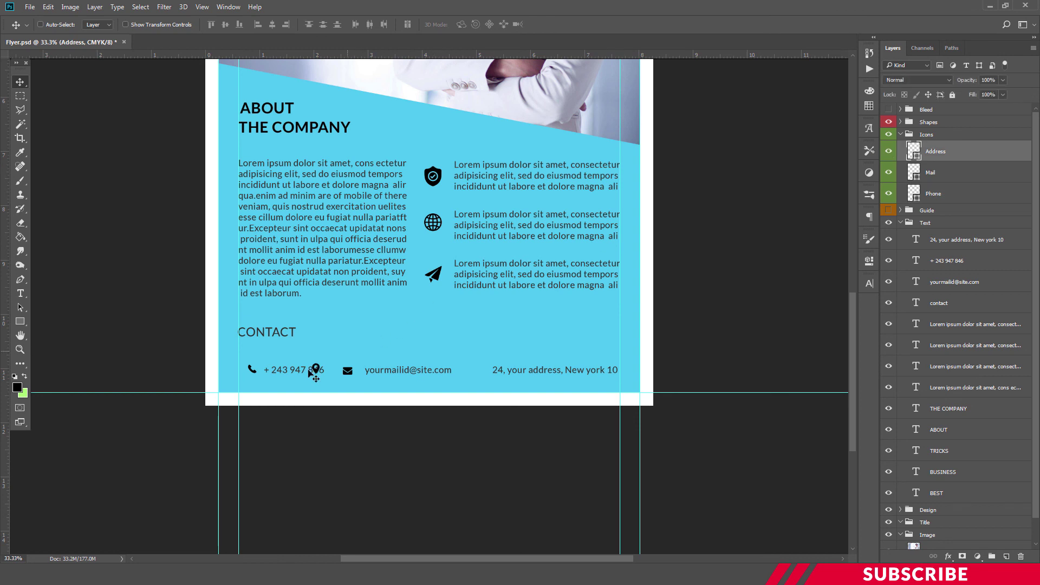
drag(314, 375, 480, 373)
key(Left)
key(Left)
key(Left)
key(Left)
key(Left)
key(Left)
key(Left)
key(Left)
key(Left)
key(Left)
key(Left)
key(Left)
- Fit the whole flyer in view, hide the guides, and preview it before returning to 25%
key(ctrl+minus)
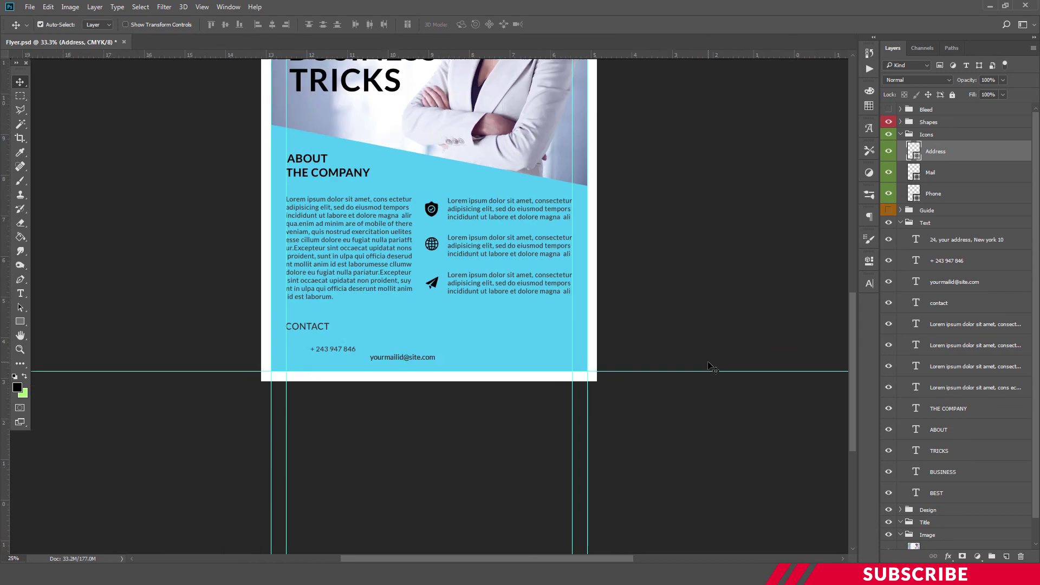
key(ctrl+semicolon)
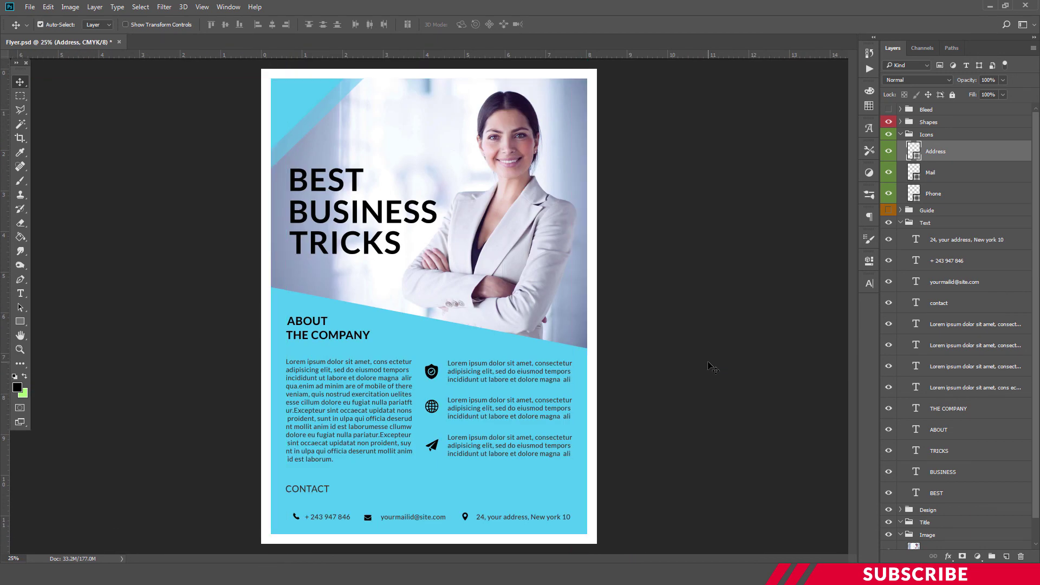
key(ctrl+minus)
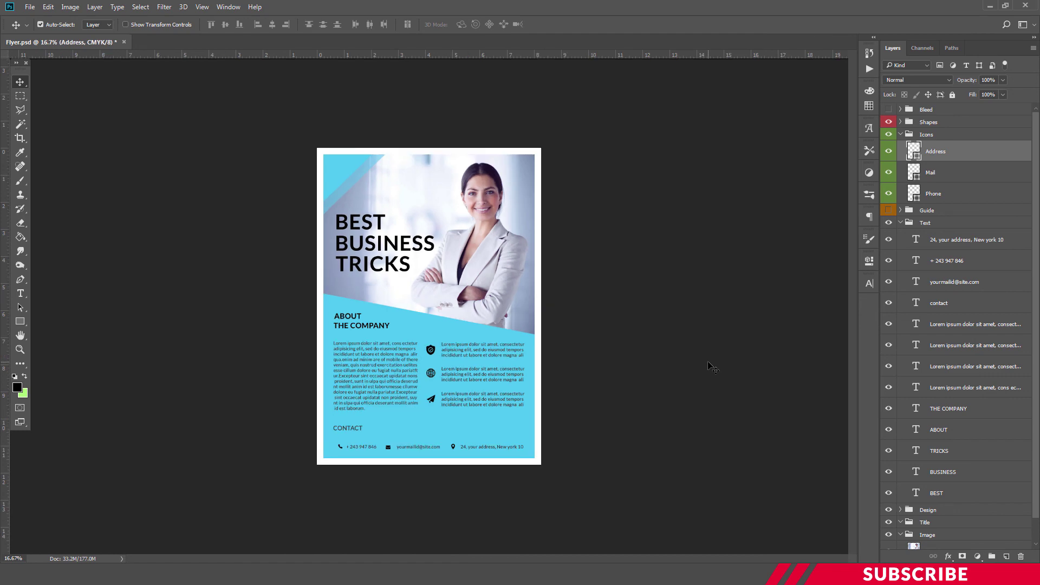
key(ctrl+plus)
key(ctrl+minus)
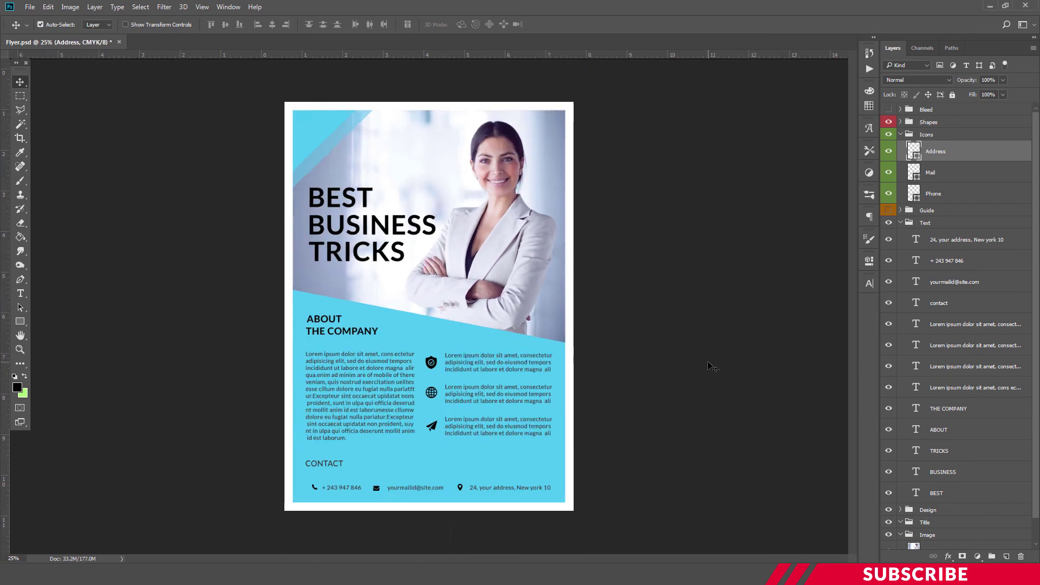
key(ctrl+plus)
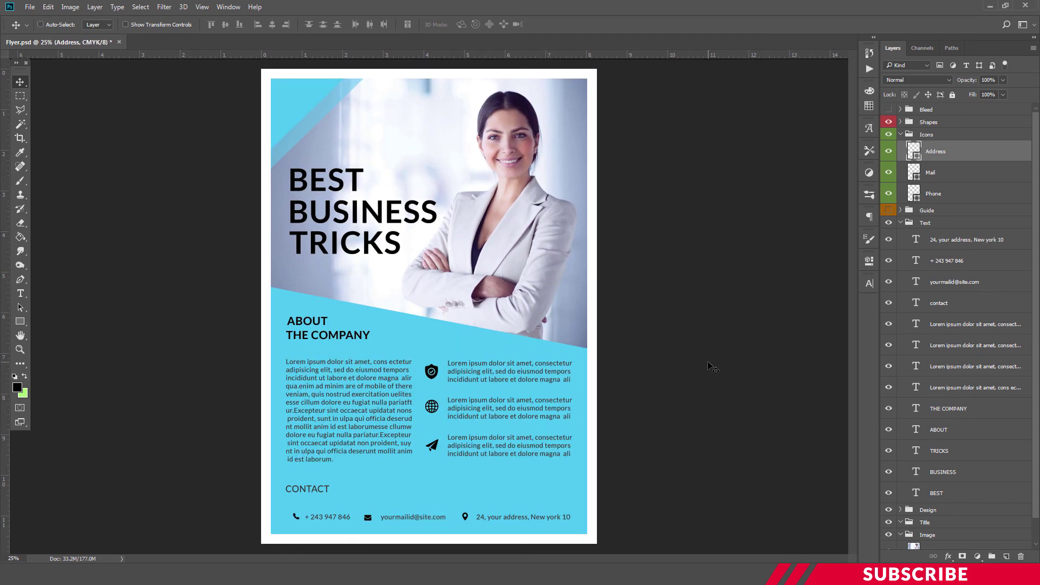